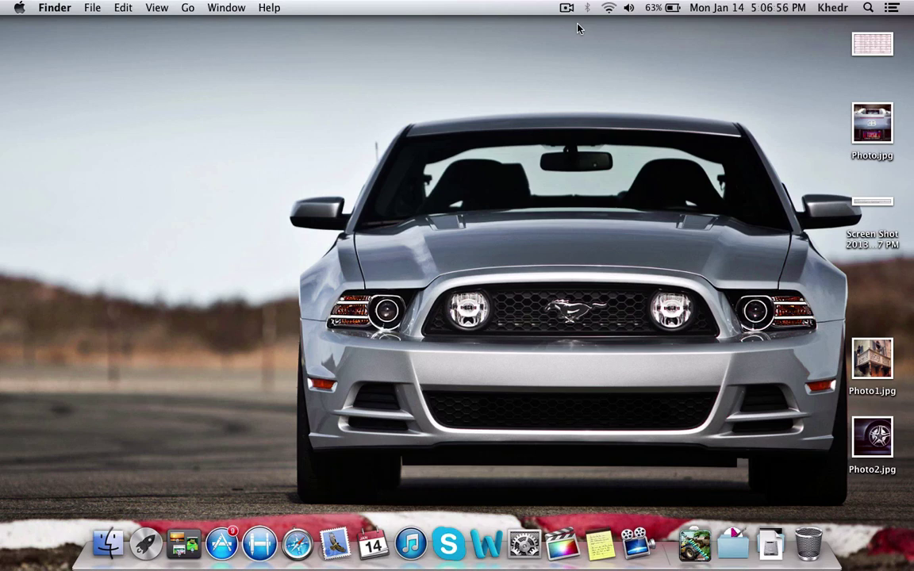
Launch Final Cut Pro from the Dock to reach the empty New Project 1.
click(568, 522)
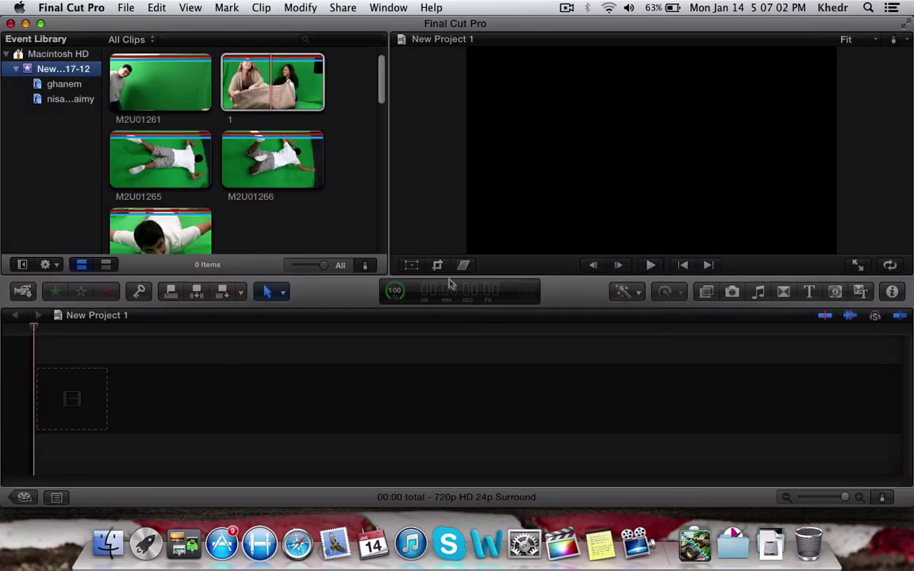
Drag green-screen clip '1' from the Event Browser into the New Project 1 timeline.
click(124, 7)
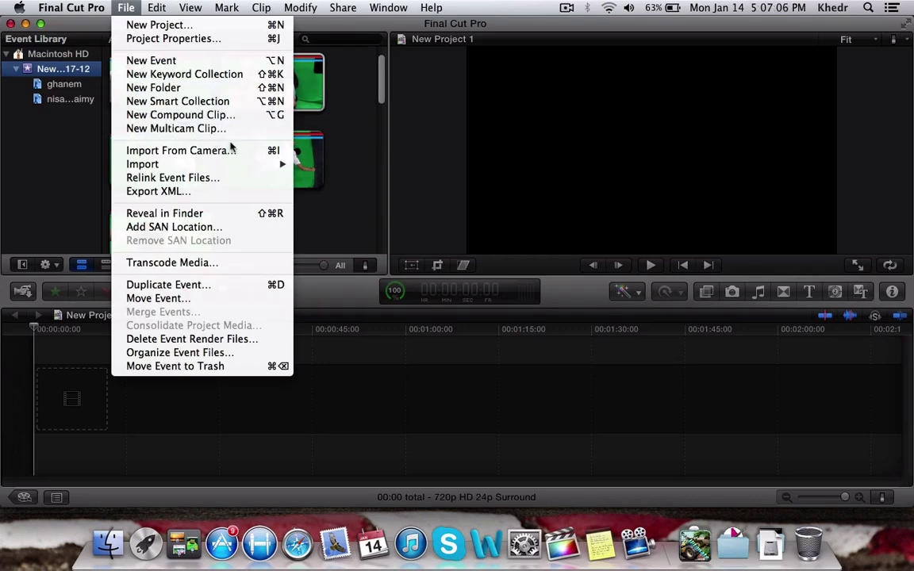
mouse_move(222, 163)
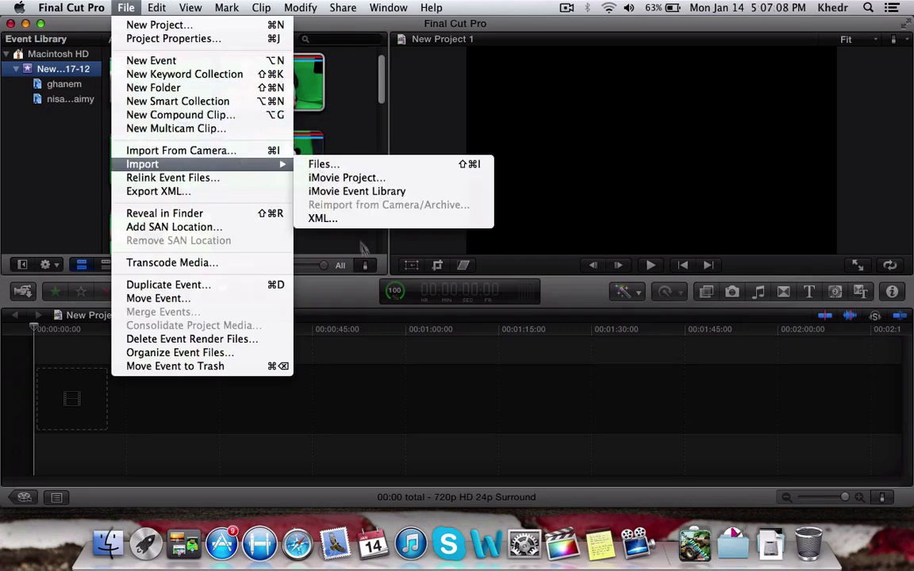
click(406, 393)
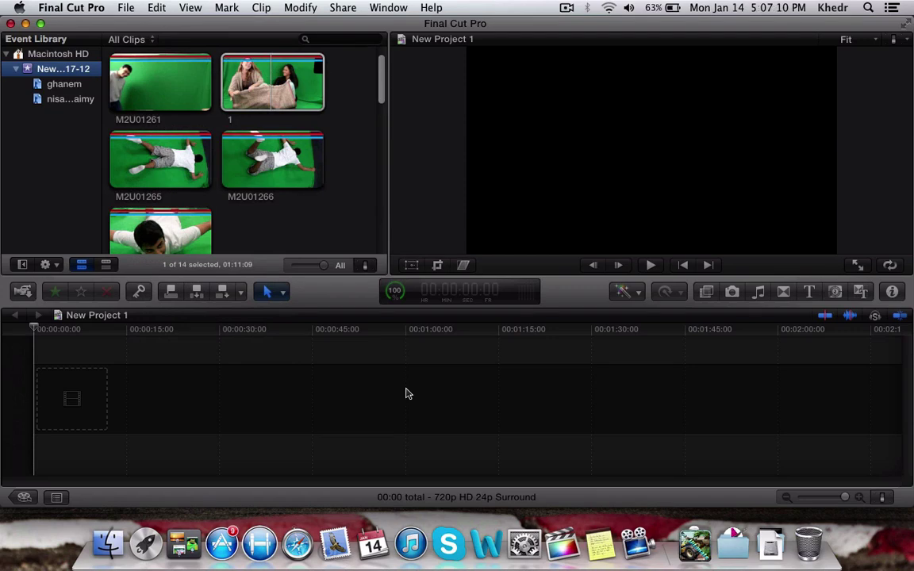
click(313, 93)
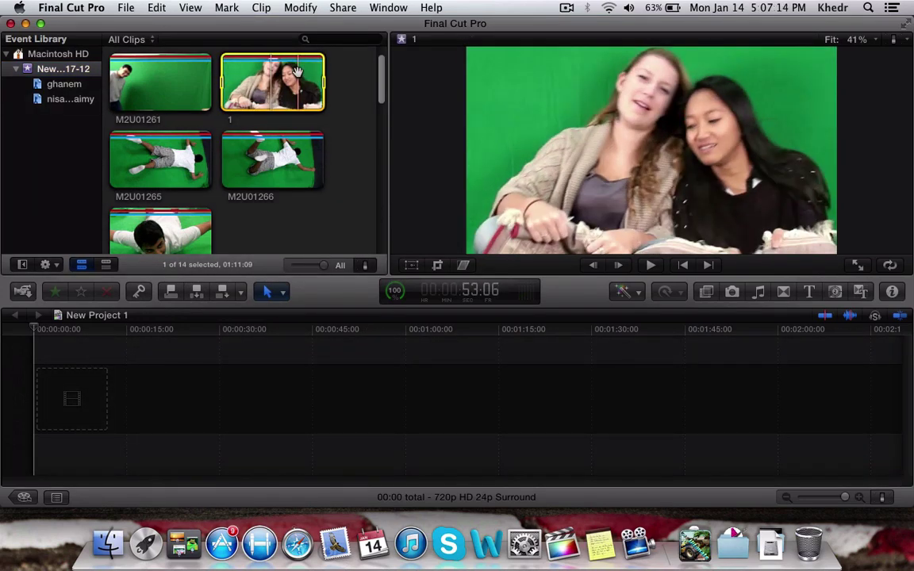
drag(296, 71, 42, 403)
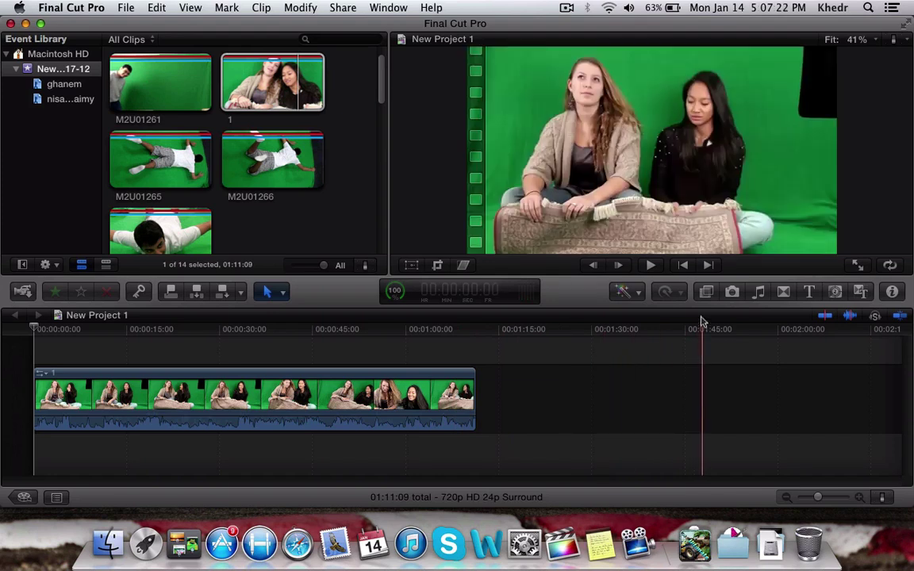
Apply the Keyer effect from the Keying category to timeline clip '1'.
click(706, 292)
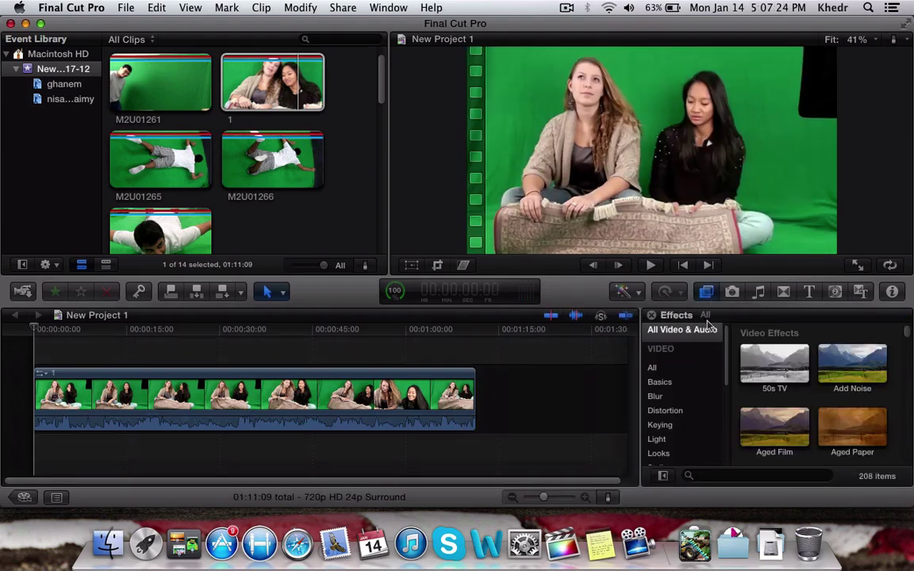
scroll(681, 390, down, 5)
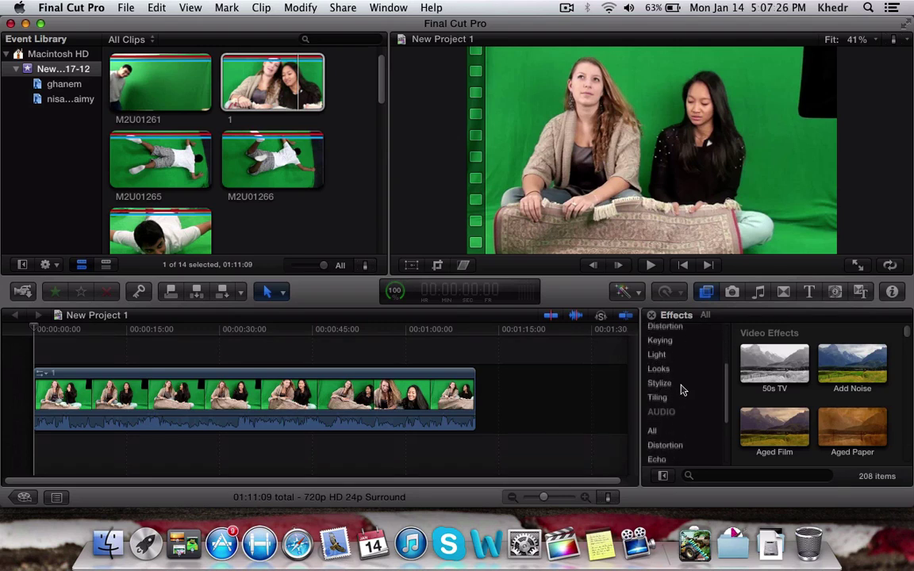
scroll(680, 390, up, 2)
click(666, 376)
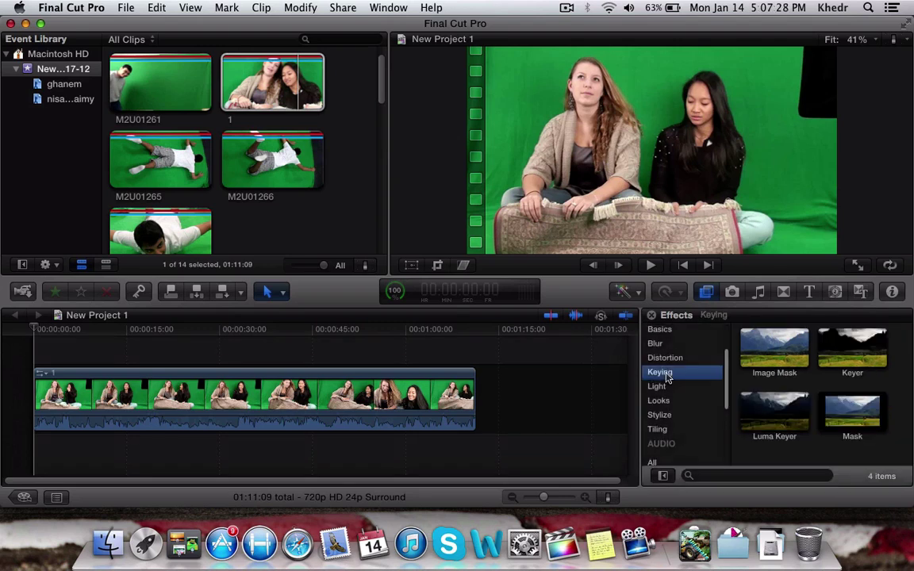
drag(859, 344, 156, 403)
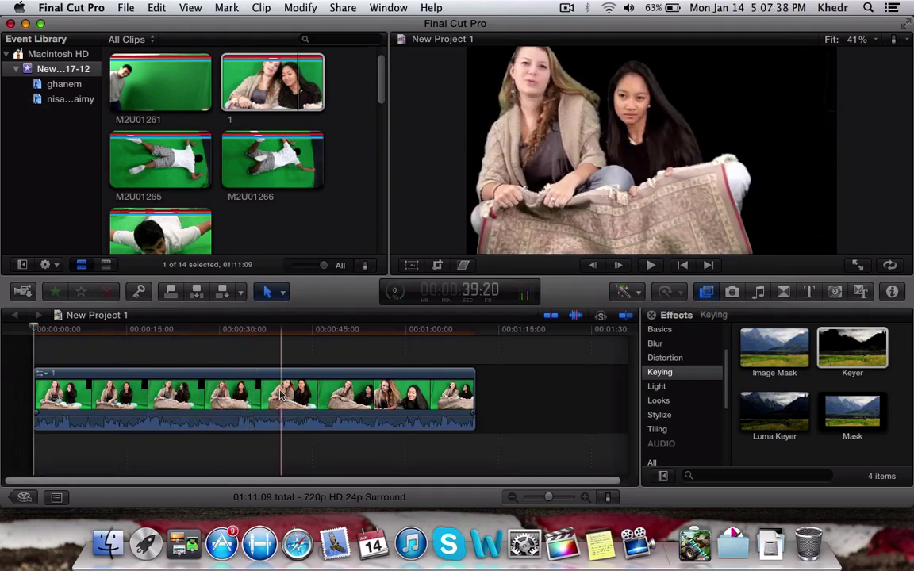
Mute clip '1' to -96 dB and place the clouds and blue sky clip beneath it.
drag(303, 413, 302, 436)
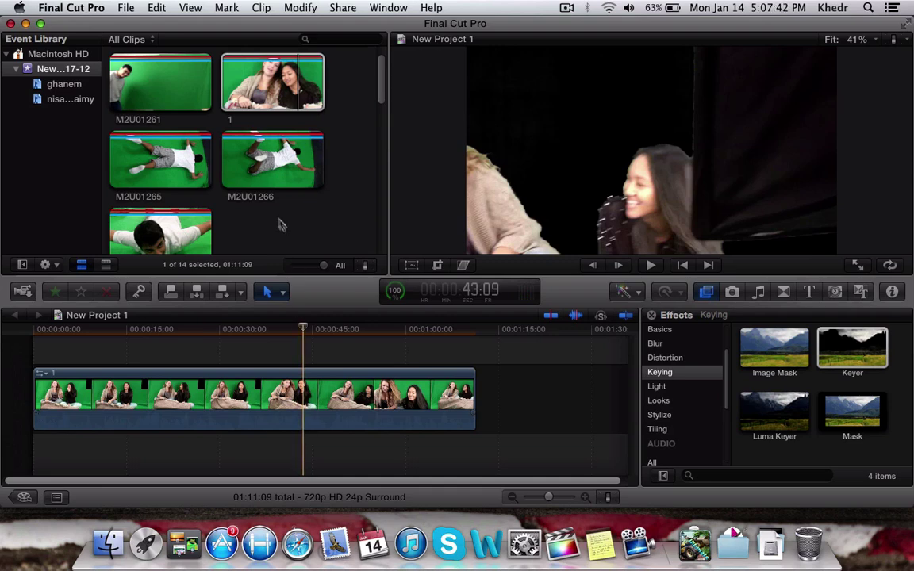
scroll(281, 226, down, 5)
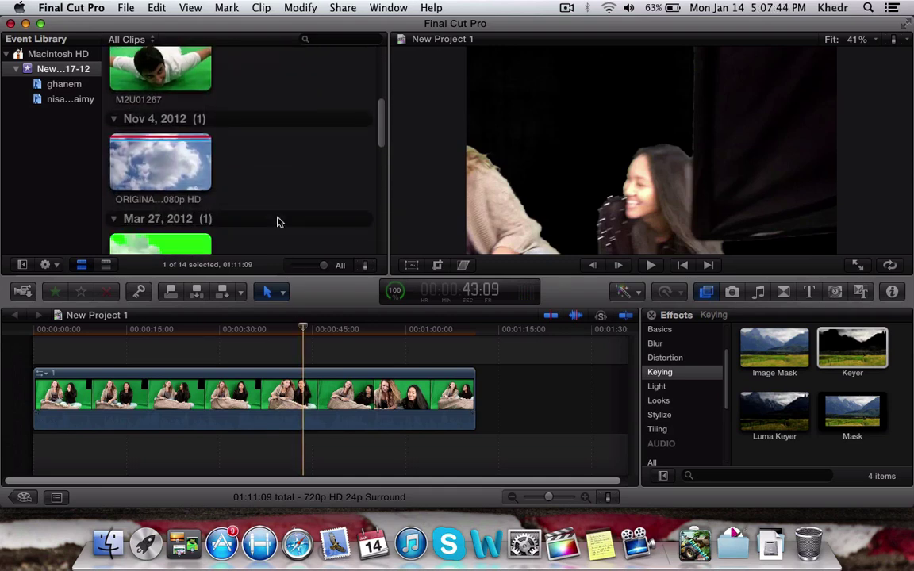
click(156, 161)
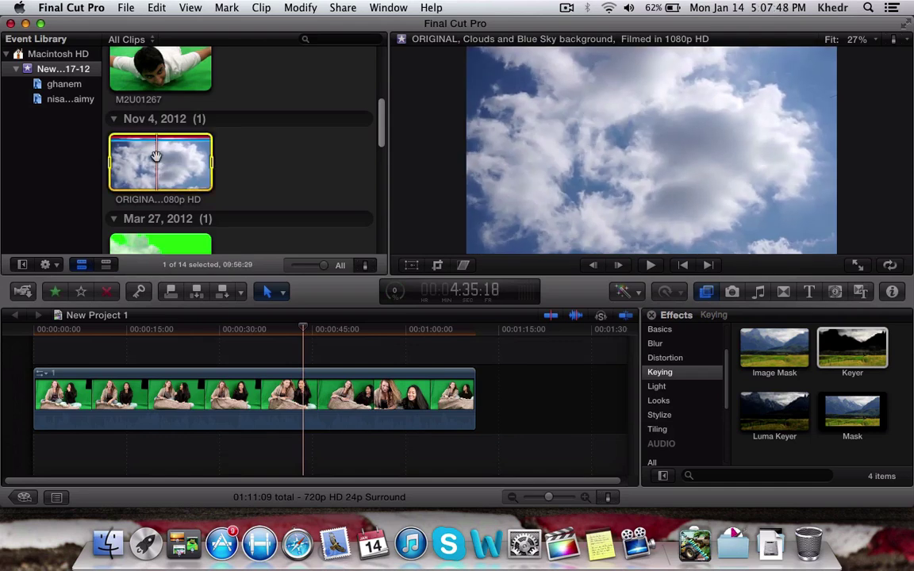
drag(157, 161, 34, 452)
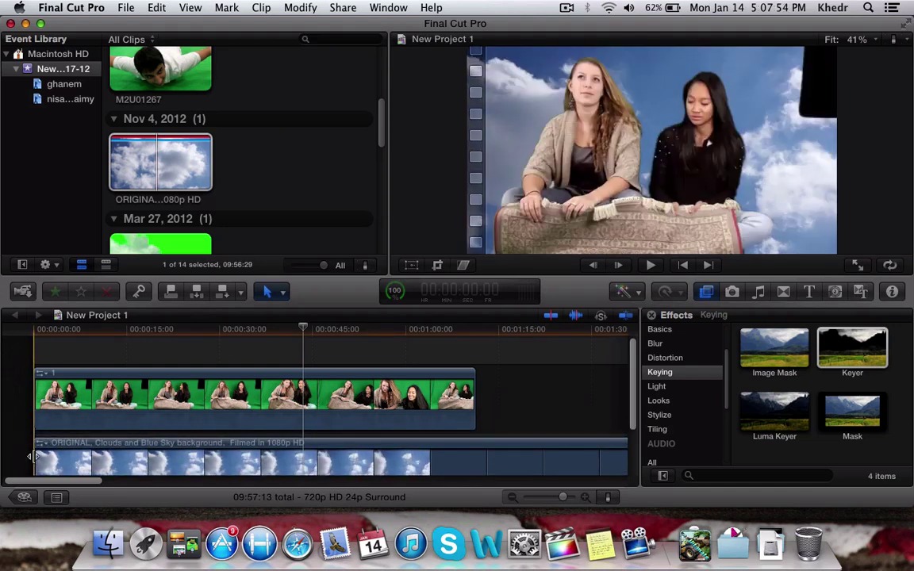
Play and stop the keyed composite over the sky, then hide the Effects browser.
scroll(36, 447, down, 2)
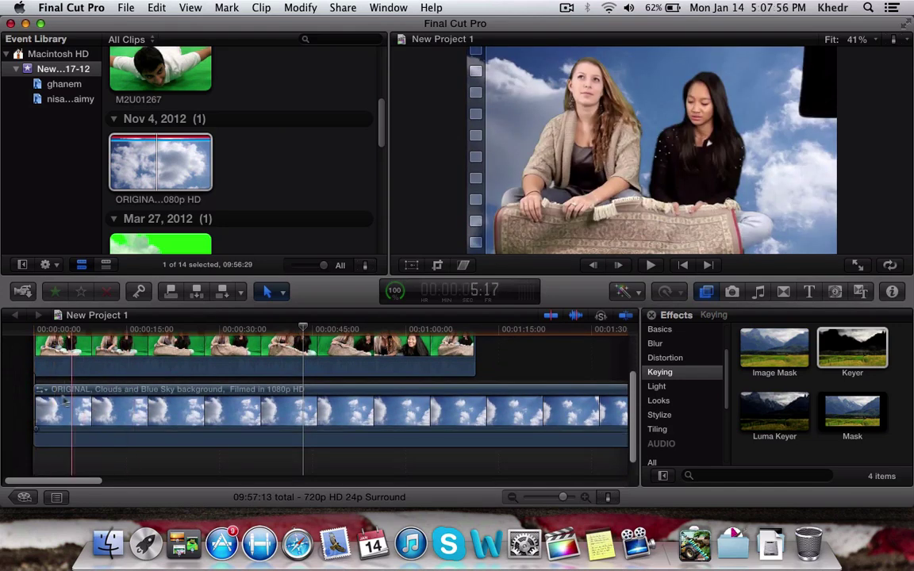
key(space)
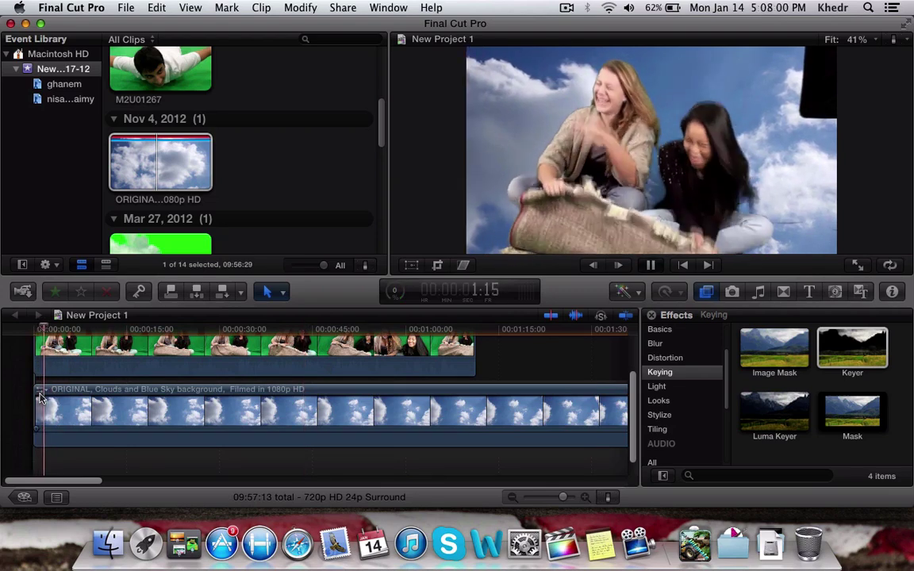
key(space)
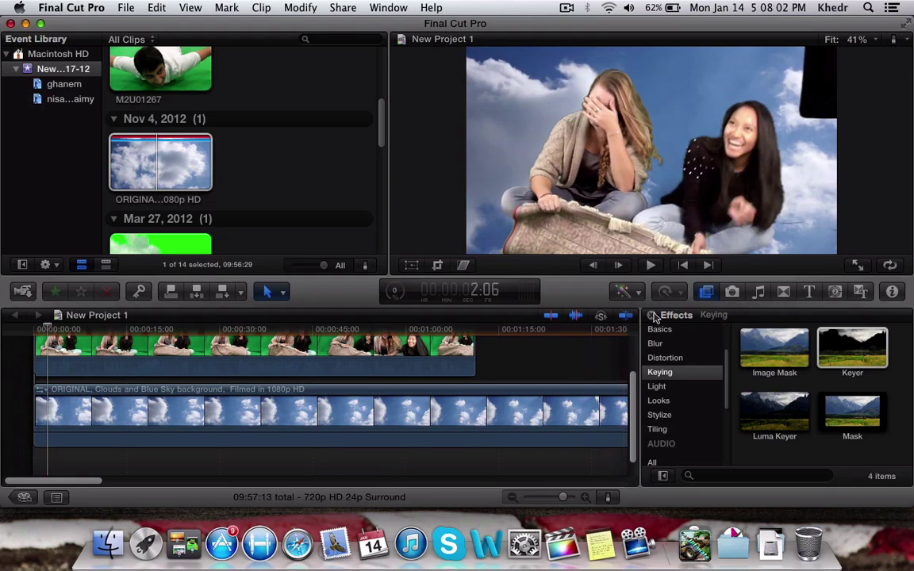
key(super+5)
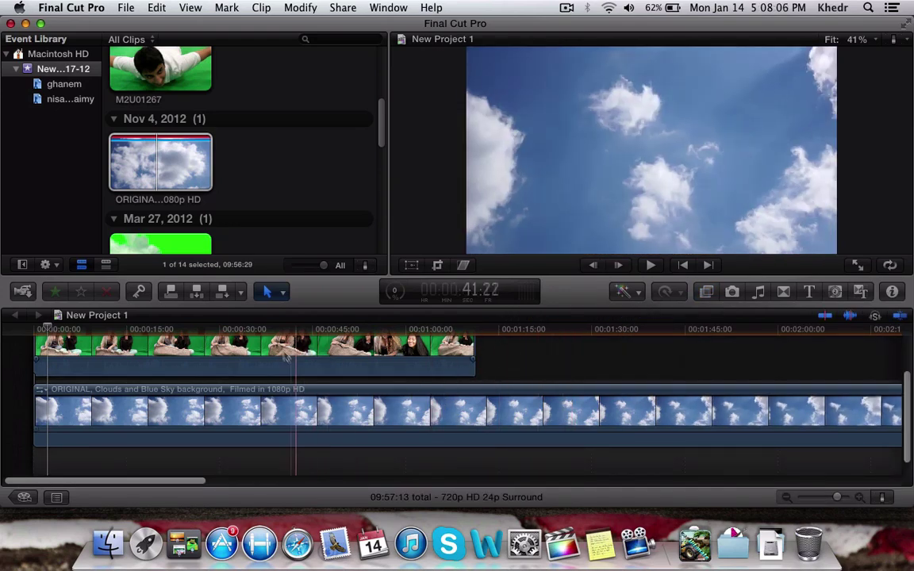
key(super+z)
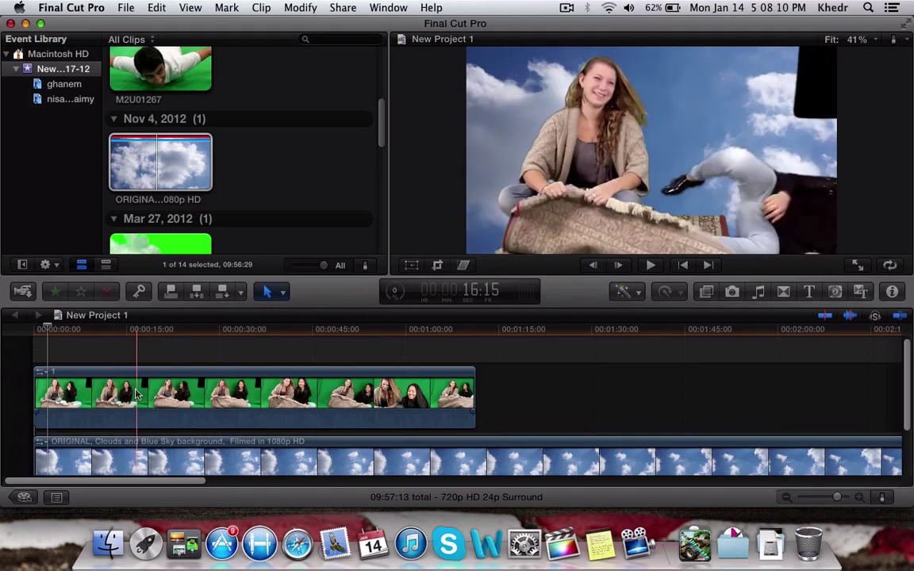
Crop the green-screen clip in the viewer to Top 22px, Right 361px.
click(136, 395)
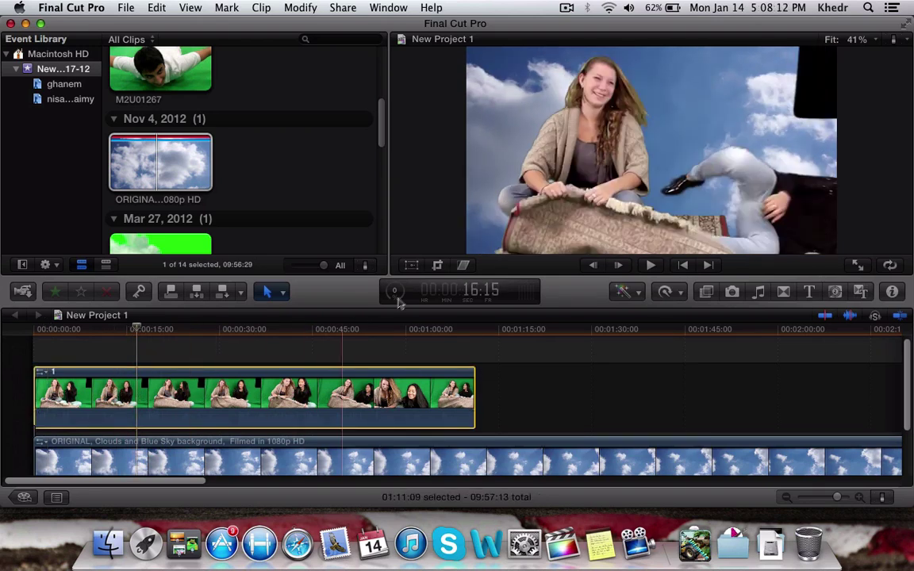
click(436, 266)
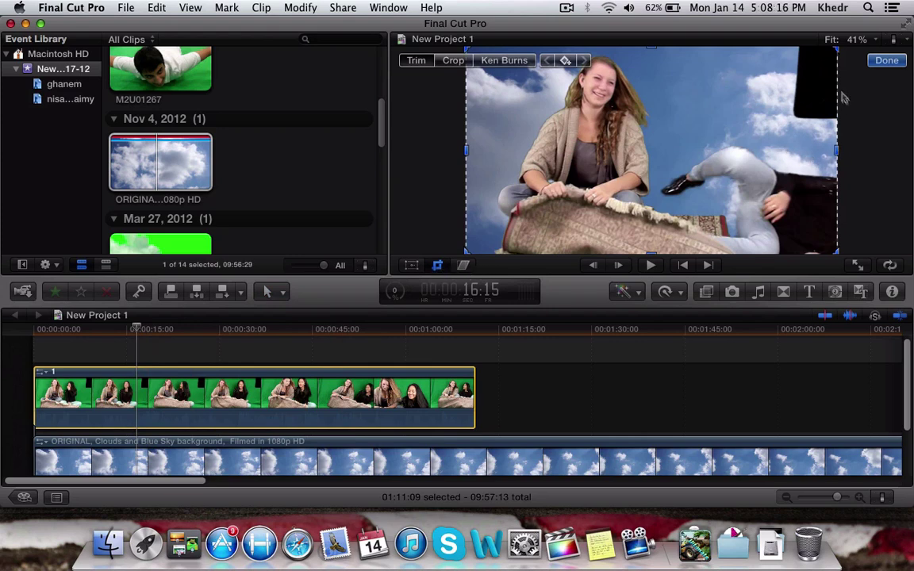
drag(838, 51, 729, 68)
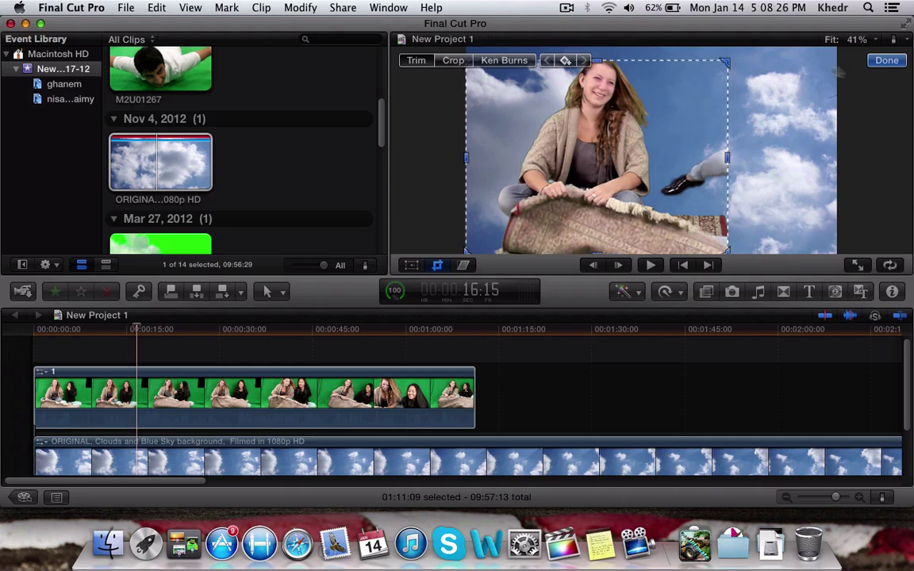
drag(600, 63, 604, 56)
drag(565, 124, 623, 146)
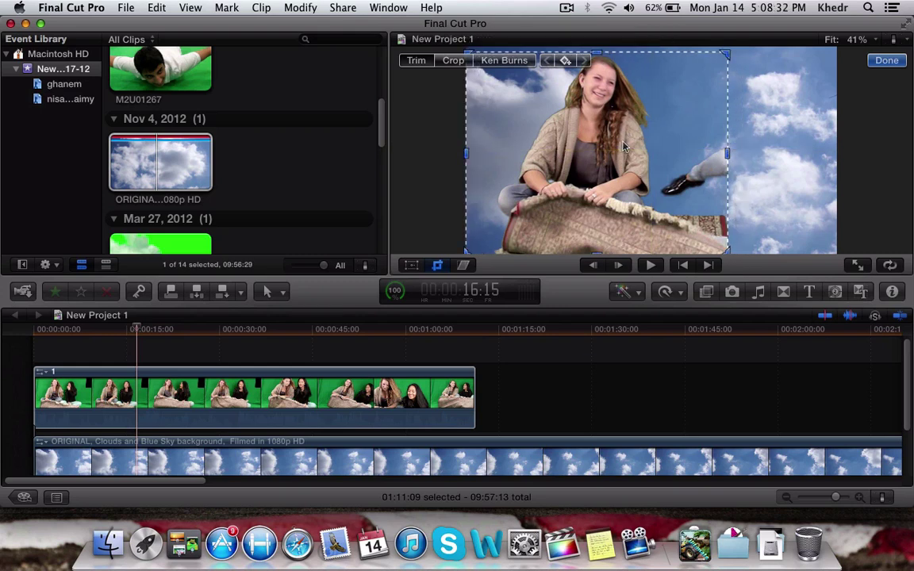
click(882, 61)
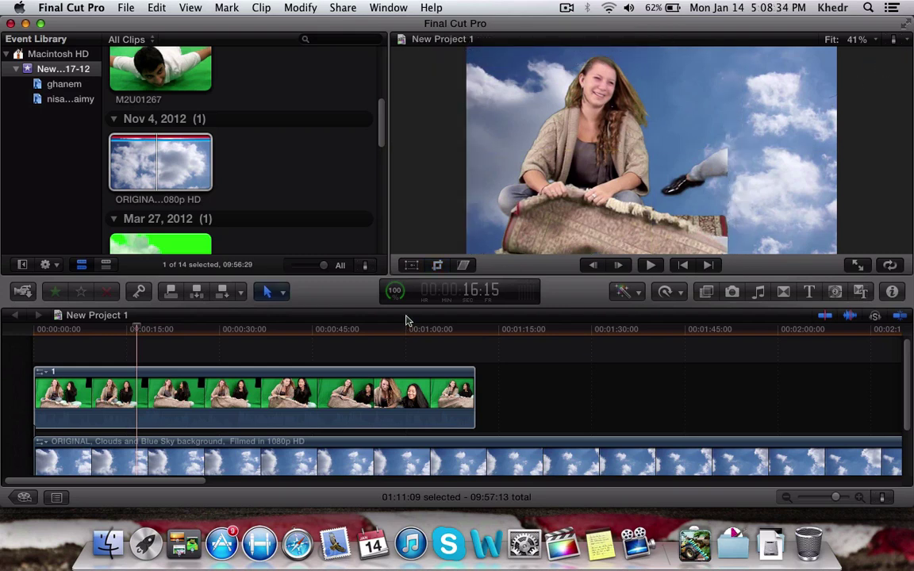
Widen the green-screen clip's crop to Right 378px and play back the composite.
click(44, 403)
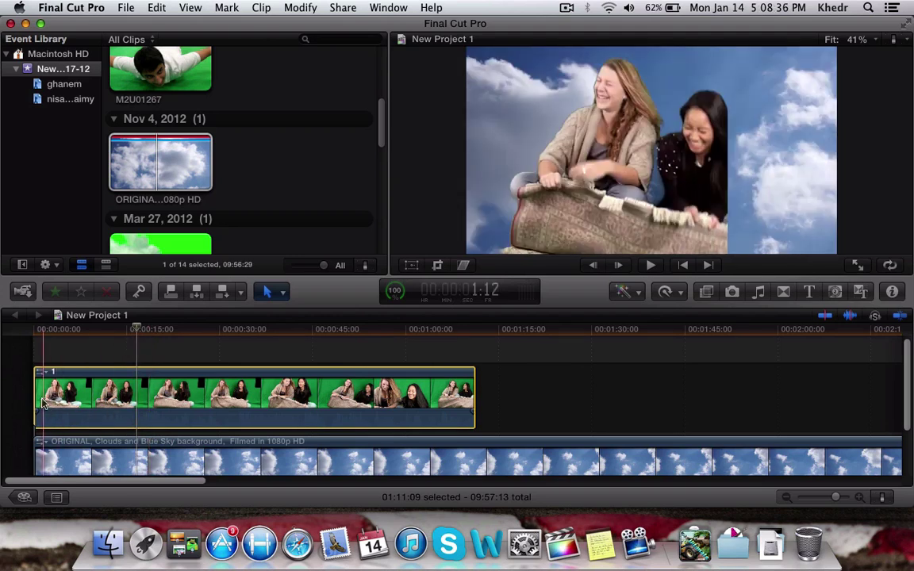
click(437, 265)
drag(724, 157, 761, 157)
click(890, 64)
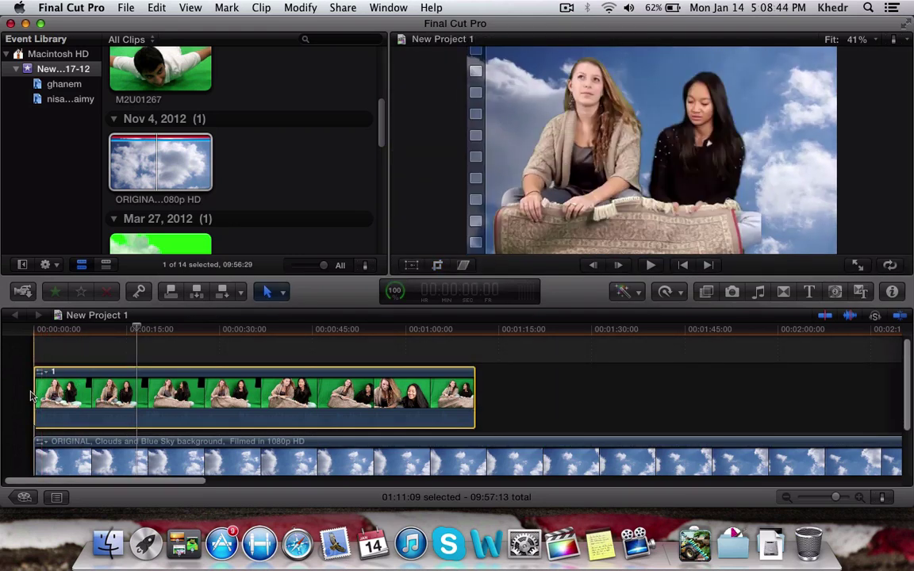
key(space)
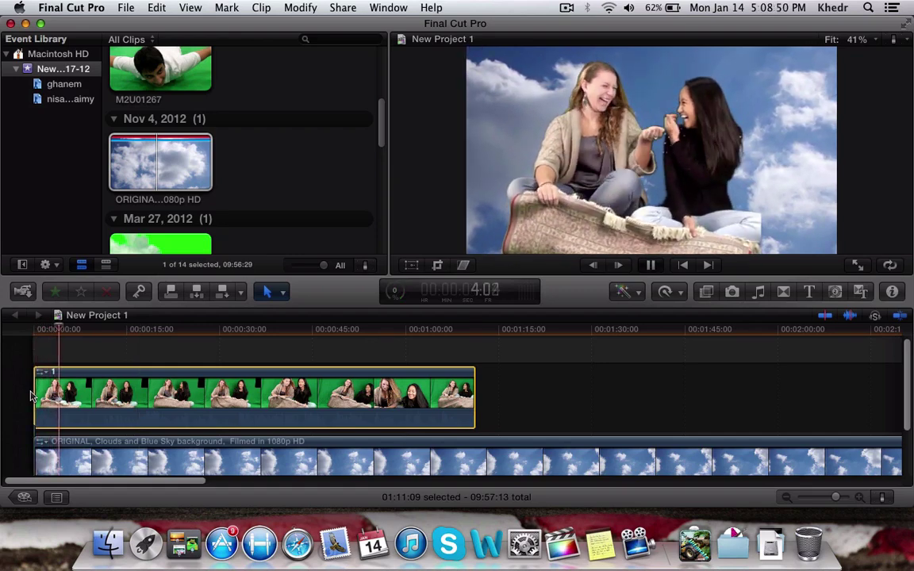
key(space)
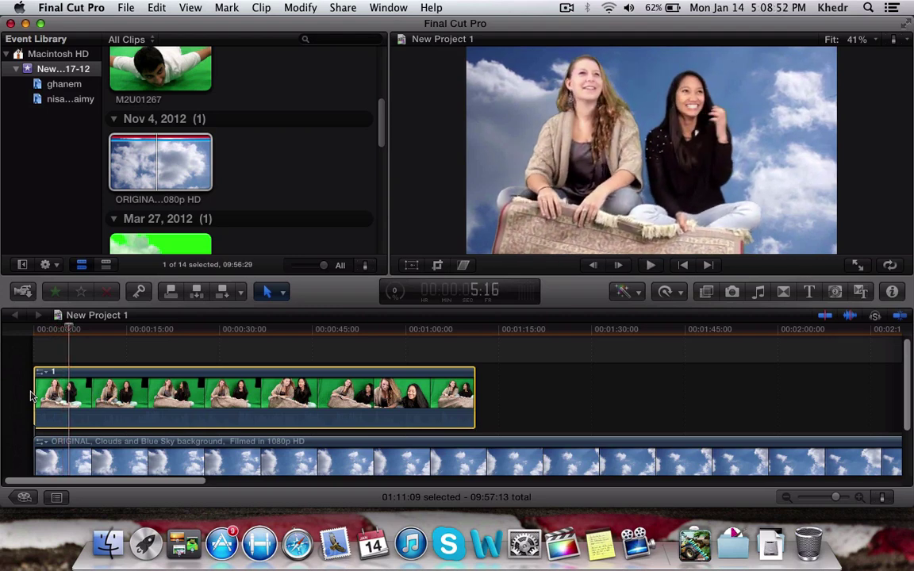
Browse the Final Cut Pro Sound Effects collection and search for 'wind'.
click(758, 292)
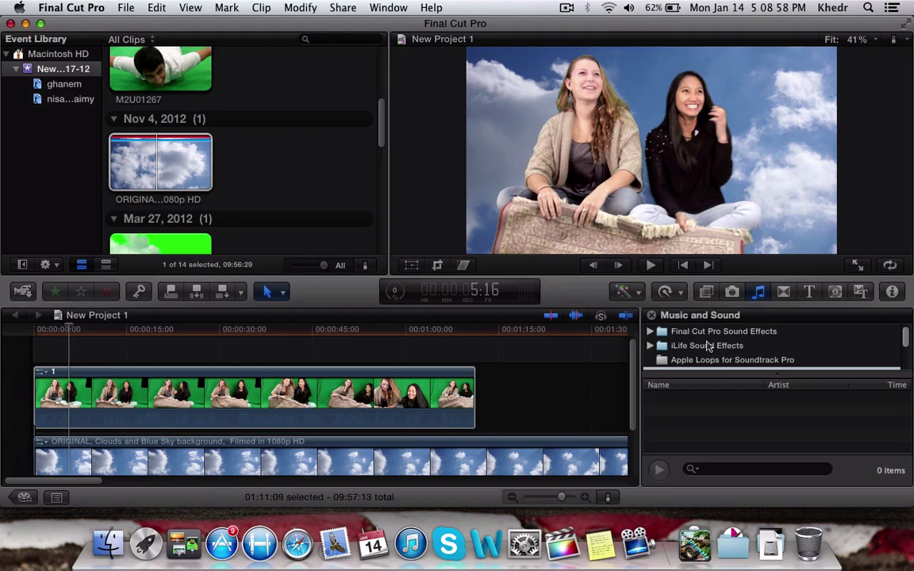
click(658, 334)
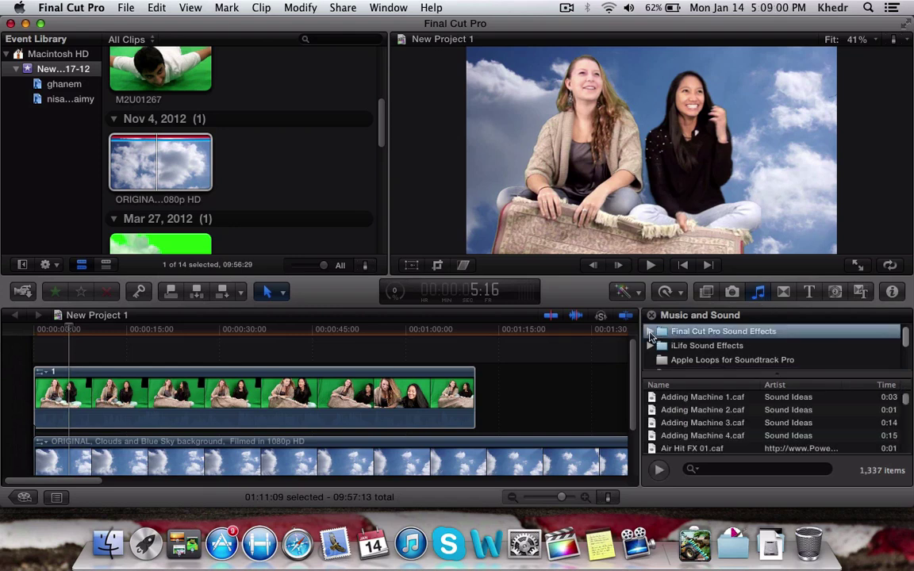
click(650, 334)
scroll(651, 338, down, 3)
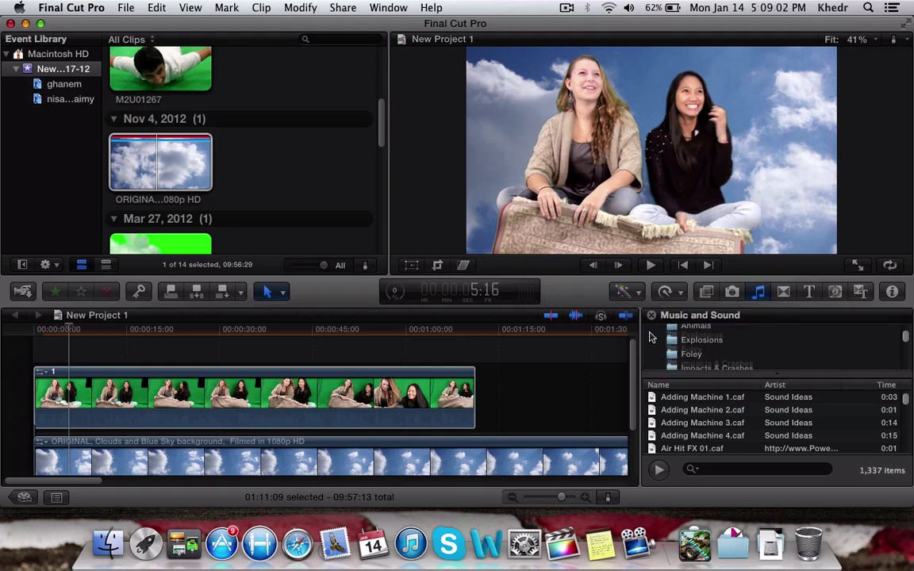
scroll(649, 337, down, 5)
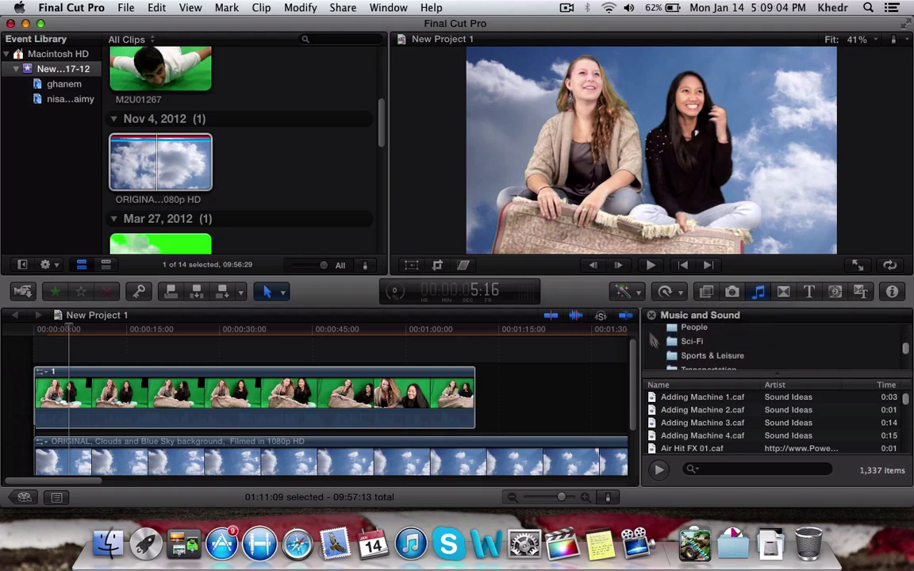
click(724, 470)
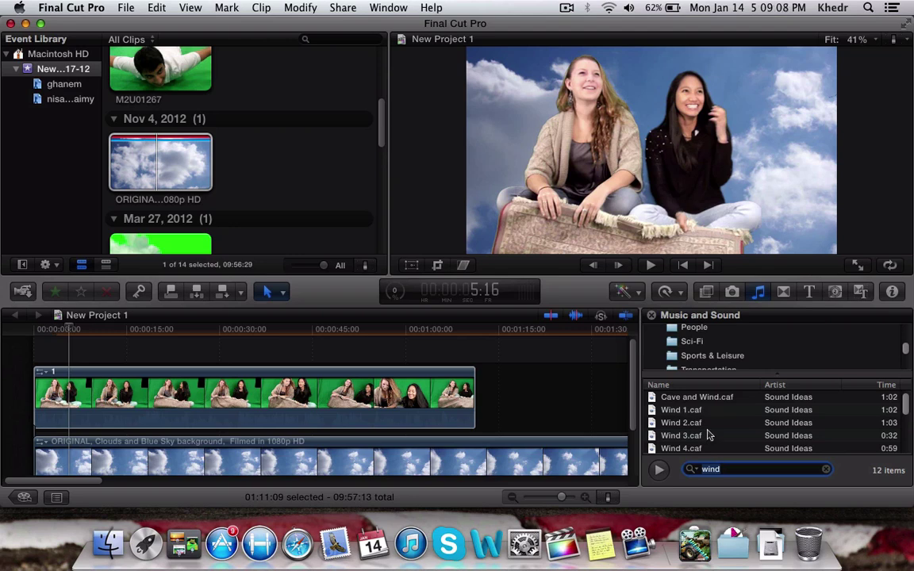
scroll(706, 432, down, 3)
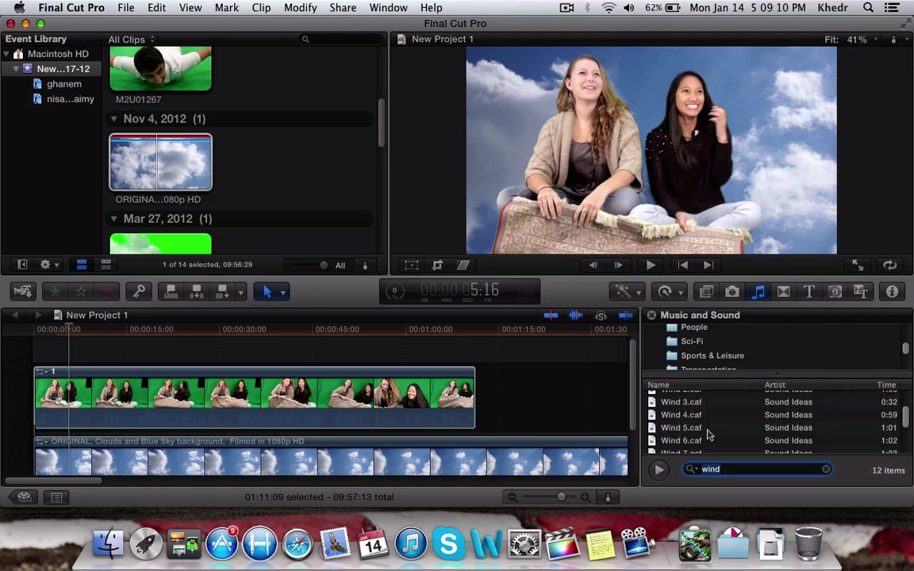
Add Wind 5 below the sky clip and play to hear it.
click(468, 401)
scroll(476, 396, down, 2)
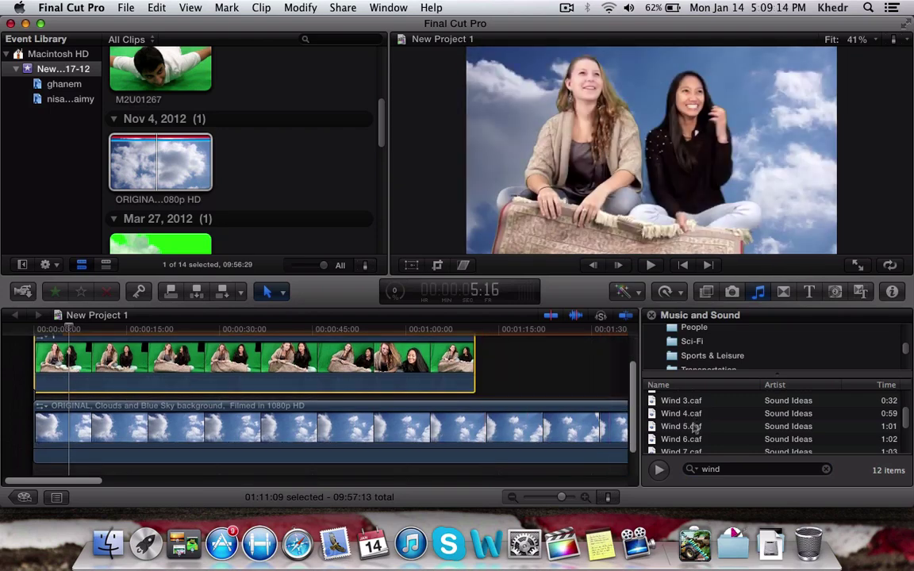
drag(693, 433, 35, 470)
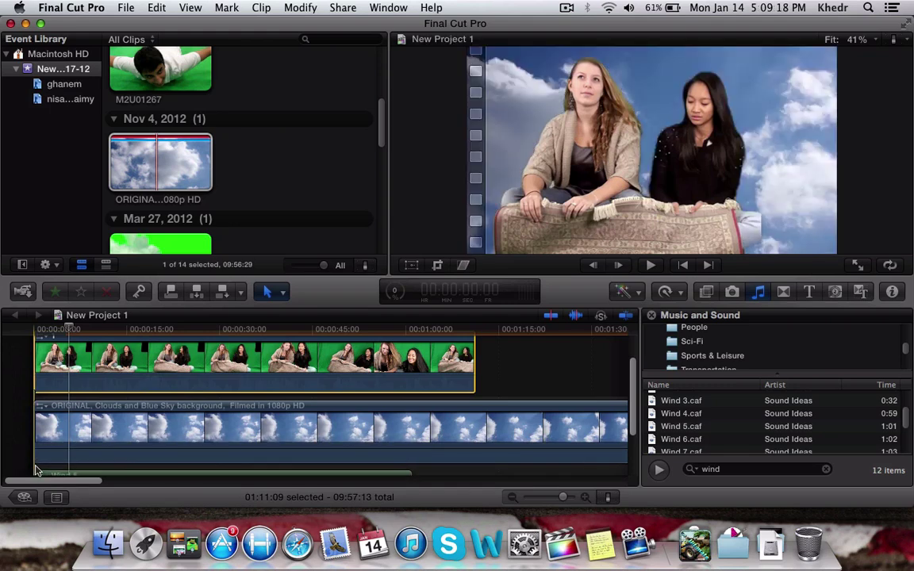
key(space)
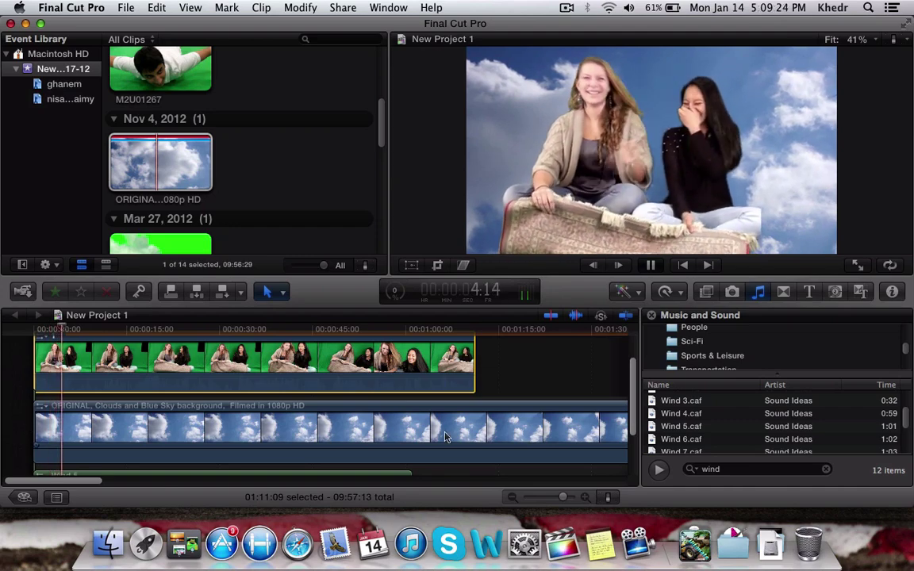
Replace Wind 5 with Wind 4 under the sky clip at the project start and replay.
scroll(459, 432, down, 2)
click(367, 449)
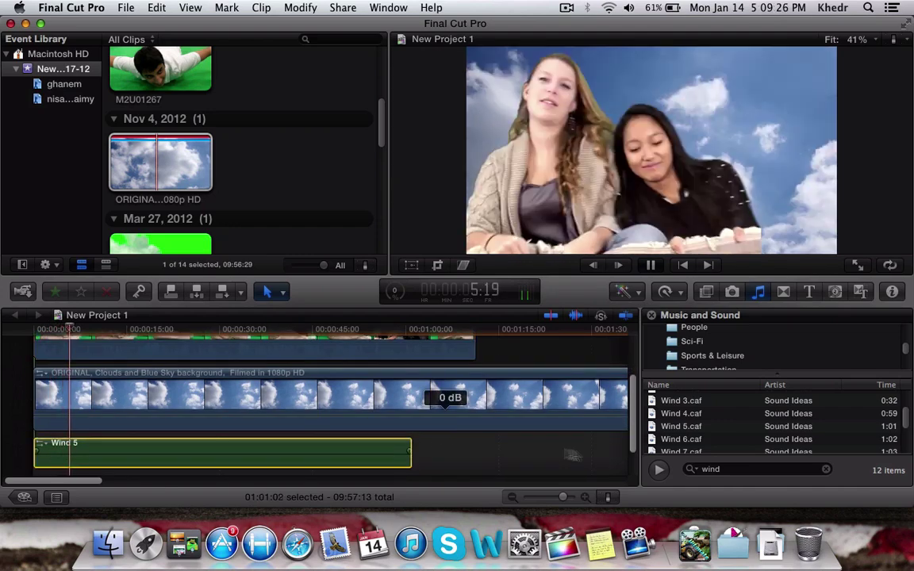
key(Delete)
click(366, 448)
drag(680, 413, 35, 438)
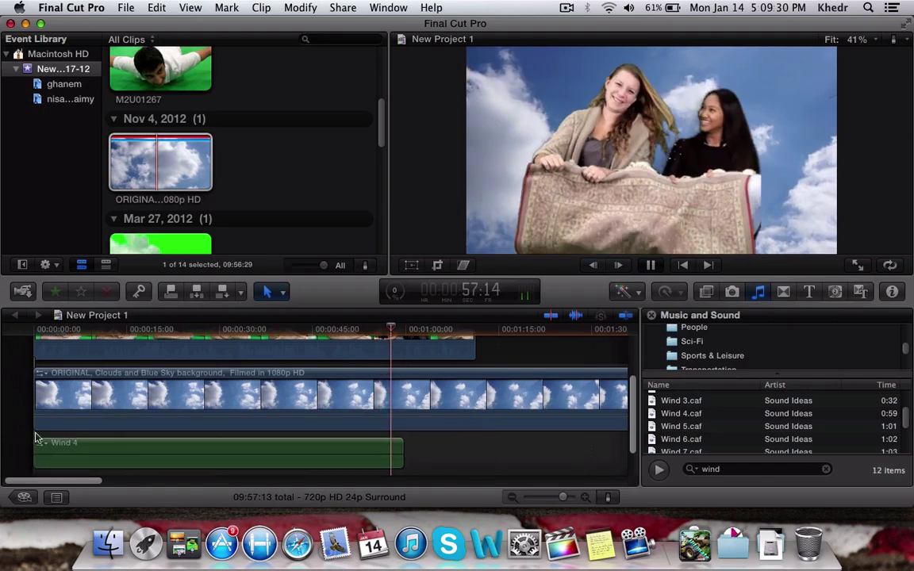
click(36, 426)
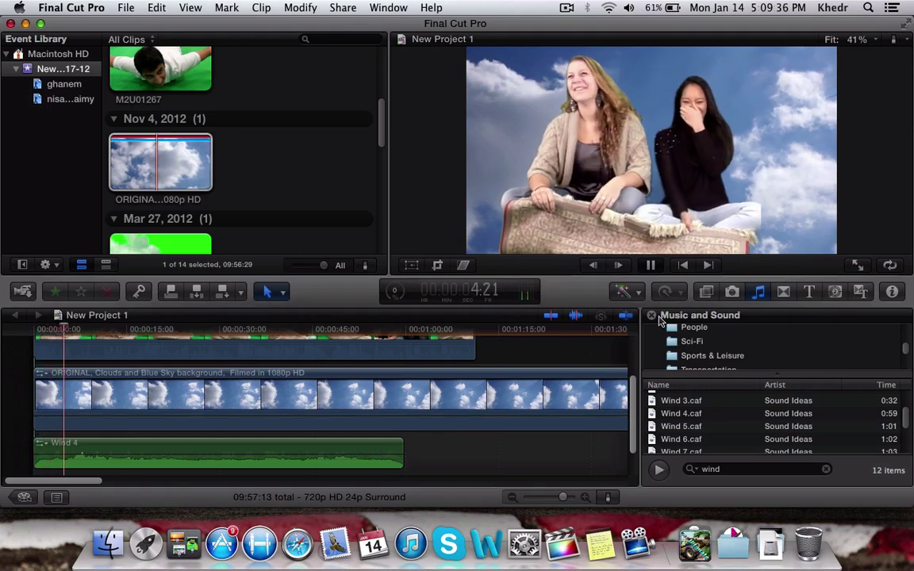
Hide the Music and Sound browser and stop playback by selecting the Clouds clip.
click(649, 316)
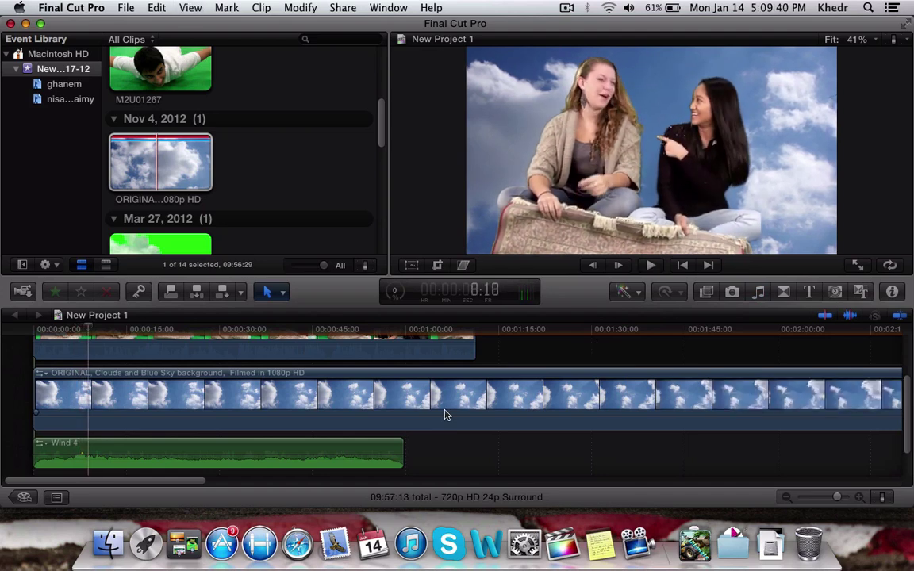
click(254, 379)
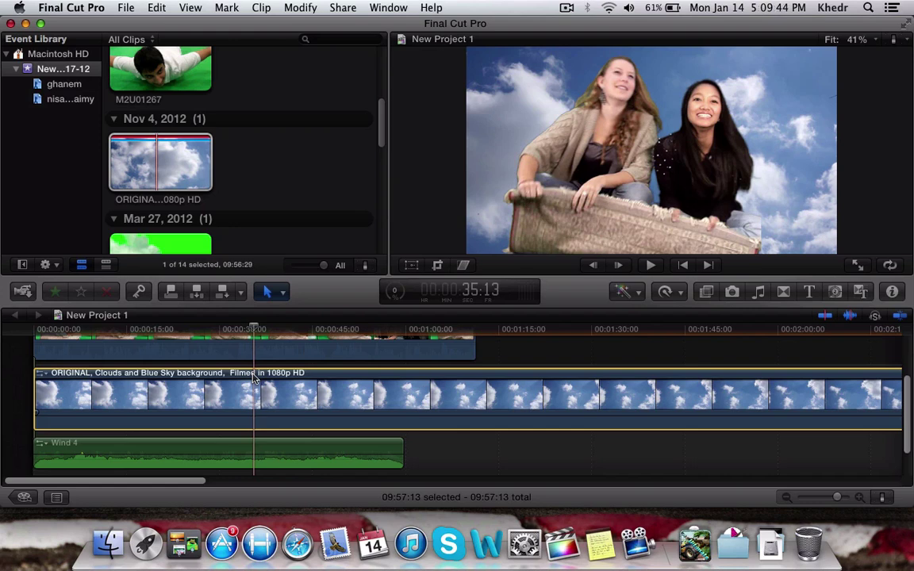
Retime the clouds background clip to Fast 20x.
right_click(254, 379)
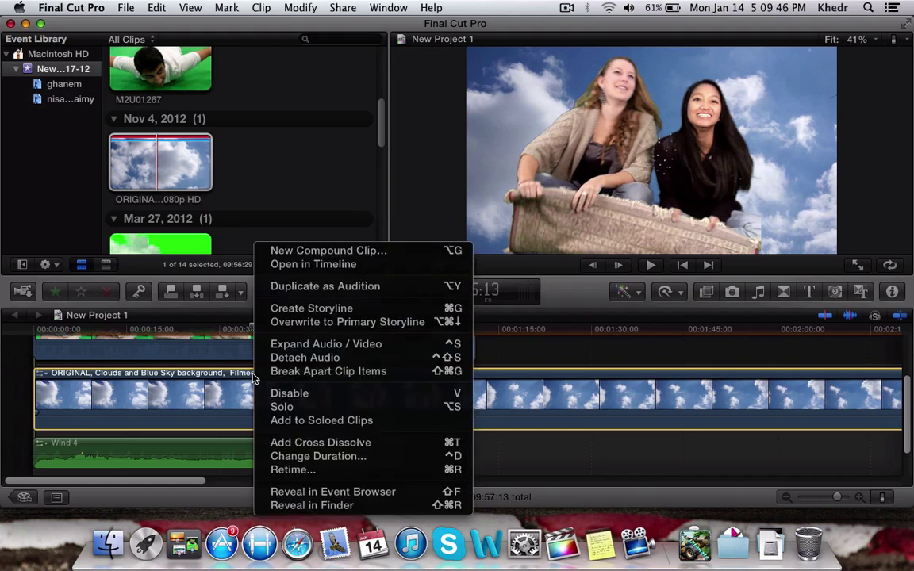
click(294, 470)
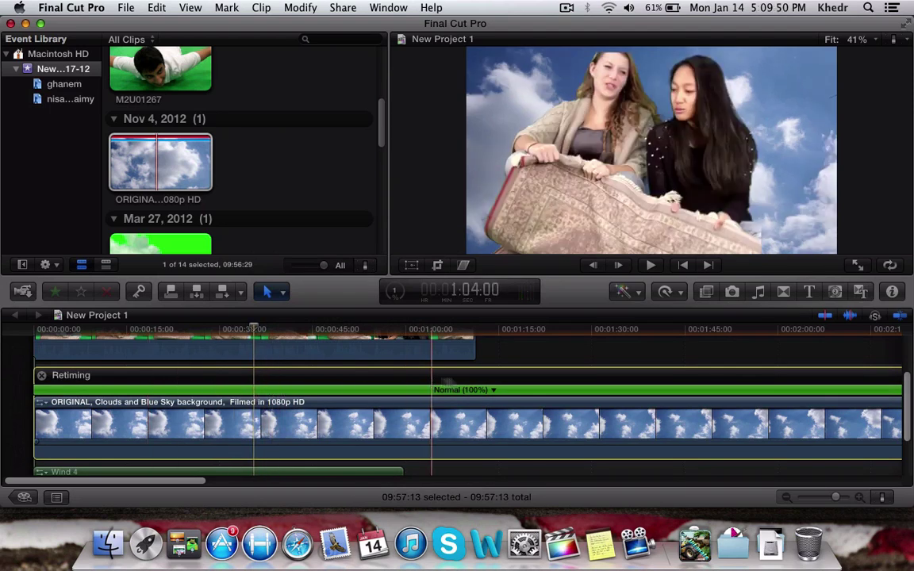
click(494, 390)
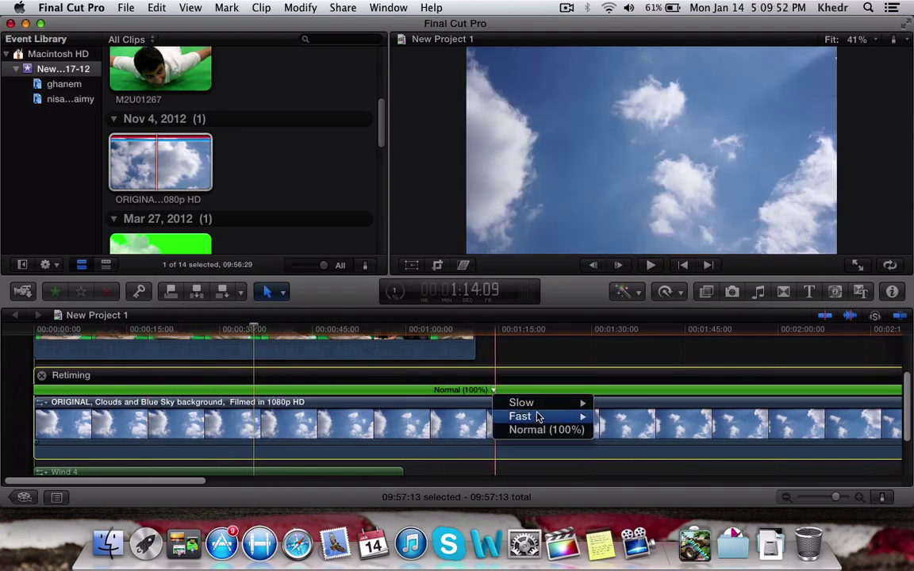
mouse_move(531, 416)
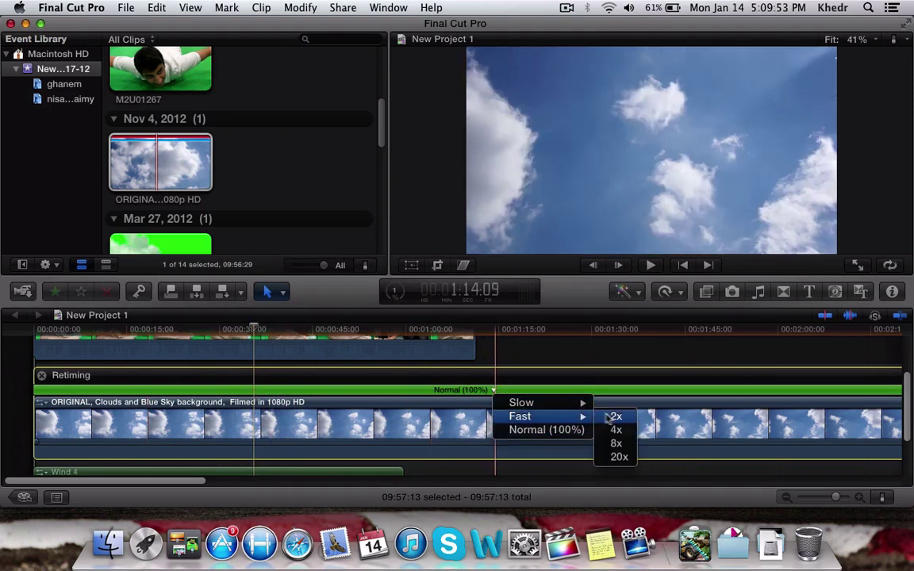
click(619, 457)
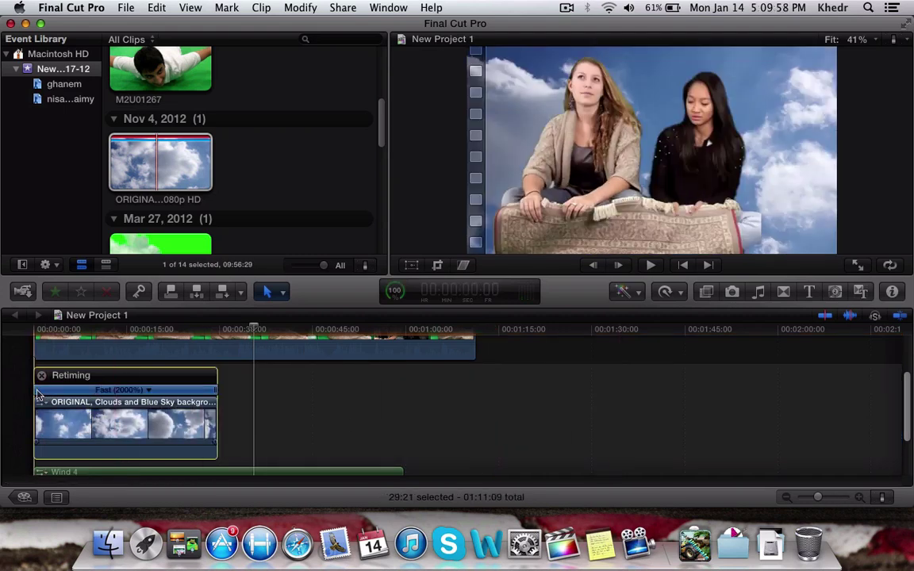
Preview the 20x sky from the start, then return it to Normal (100%) speed.
key(Home)
key(space)
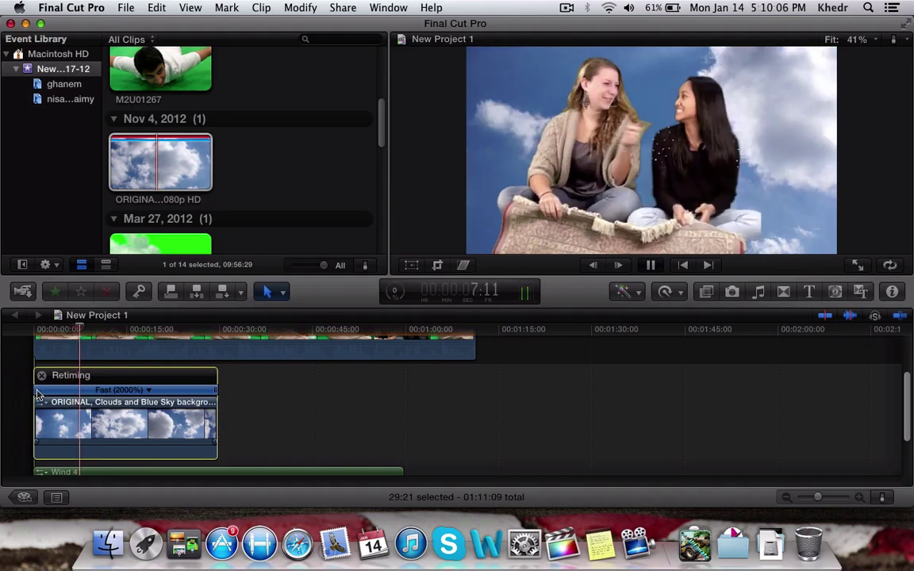
key(space)
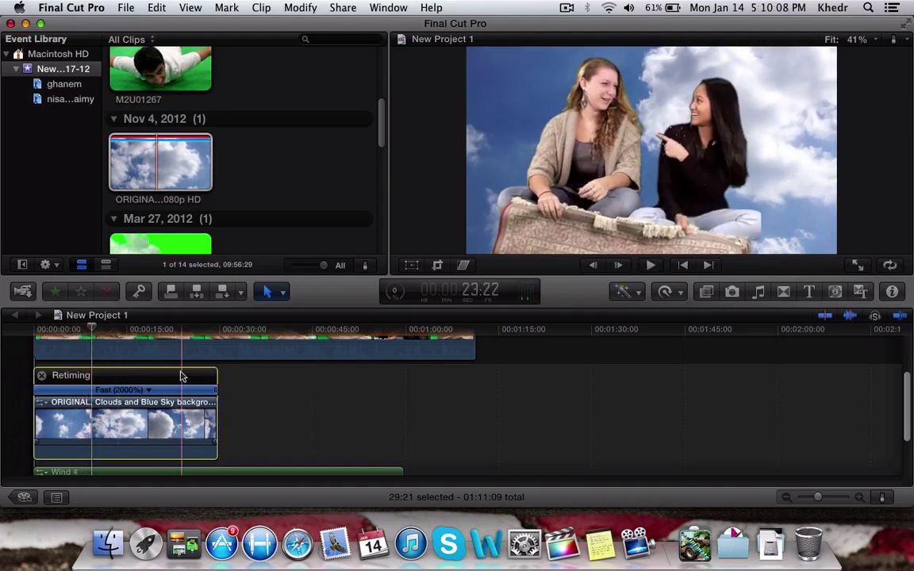
key(shift+n)
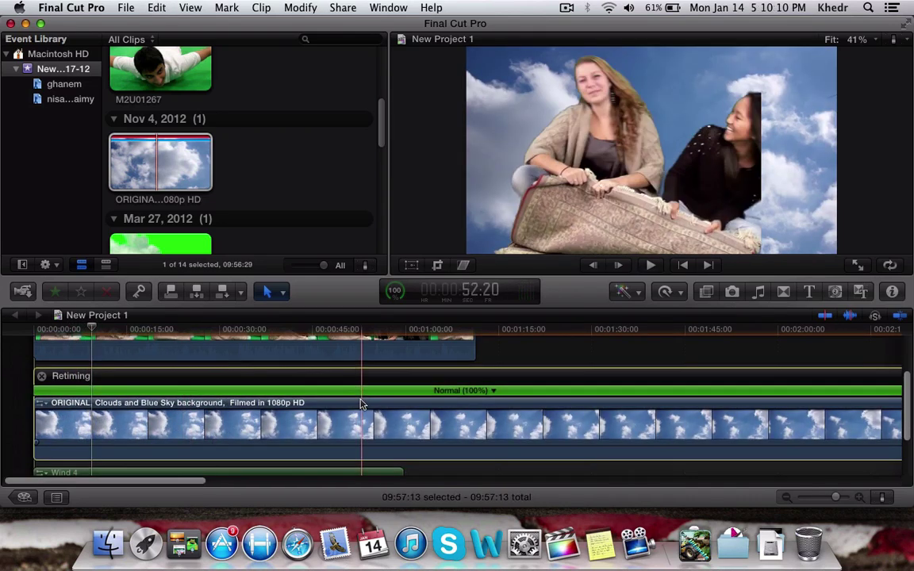
scroll(419, 407, up, 3)
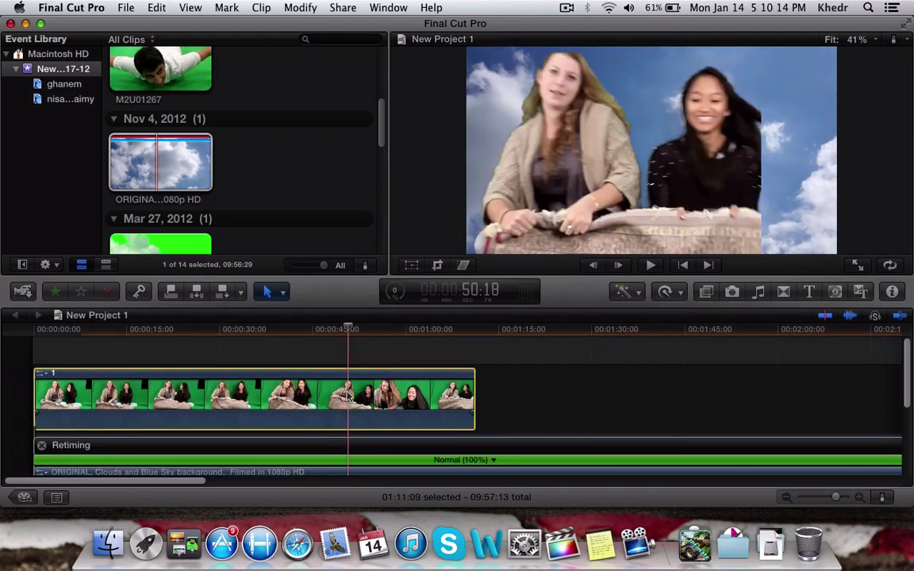
Show clip 1's video settings in the Inspector with the Keyer effect expanded at 100.0% strength.
click(892, 292)
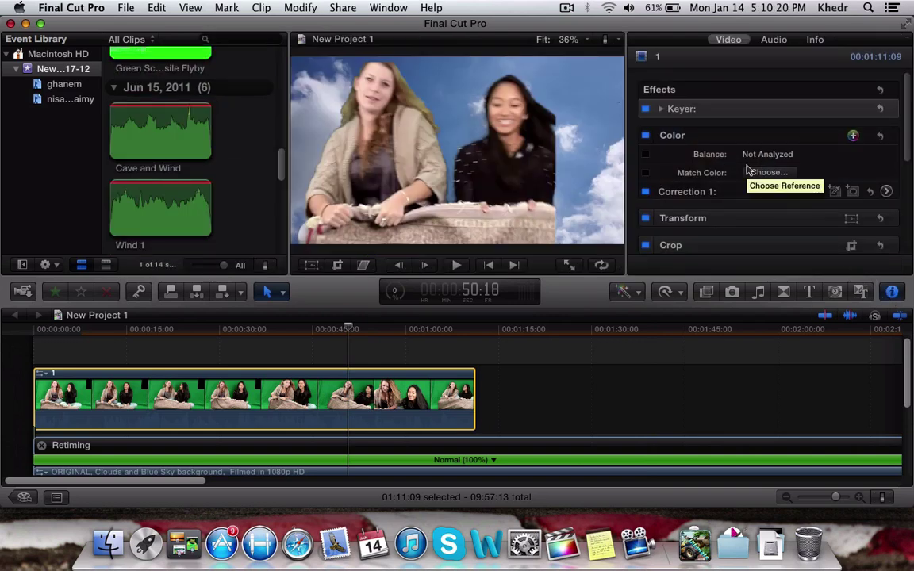
scroll(725, 168, down, 2)
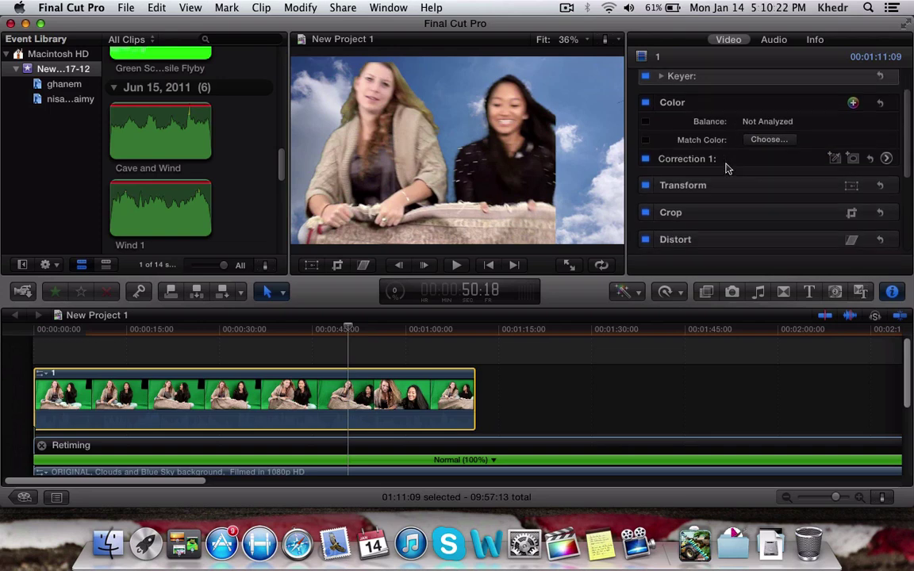
scroll(726, 168, down, 1)
scroll(726, 168, down, 3)
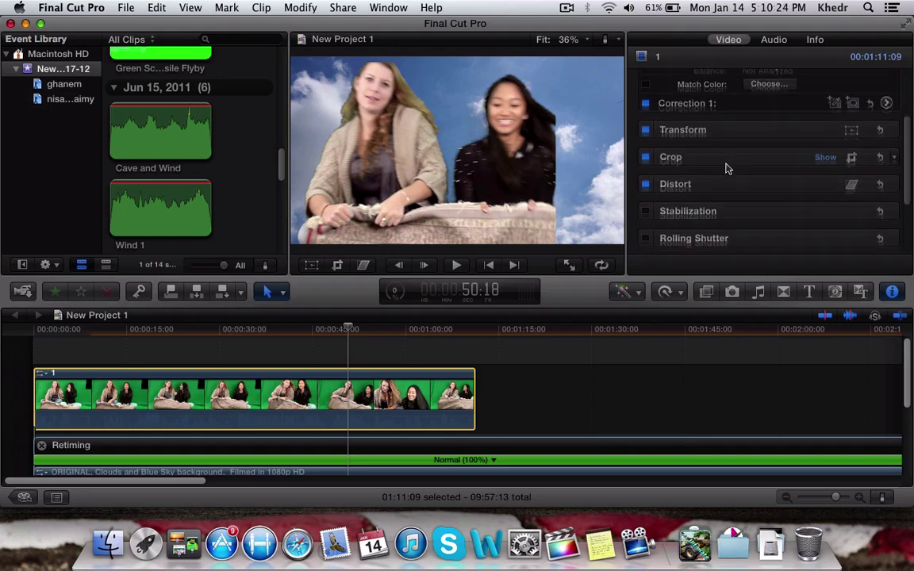
scroll(725, 169, down, 3)
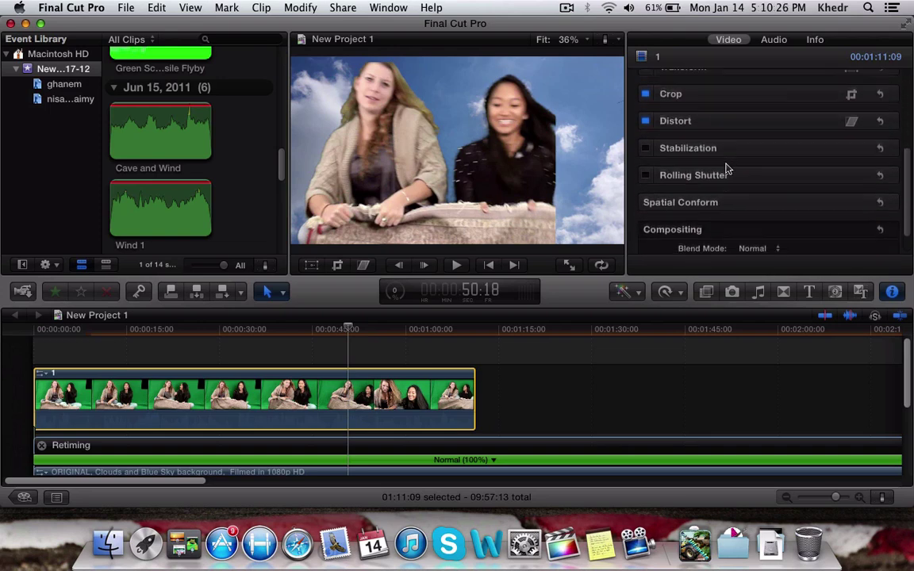
scroll(725, 169, up, 3)
scroll(725, 169, up, 3)
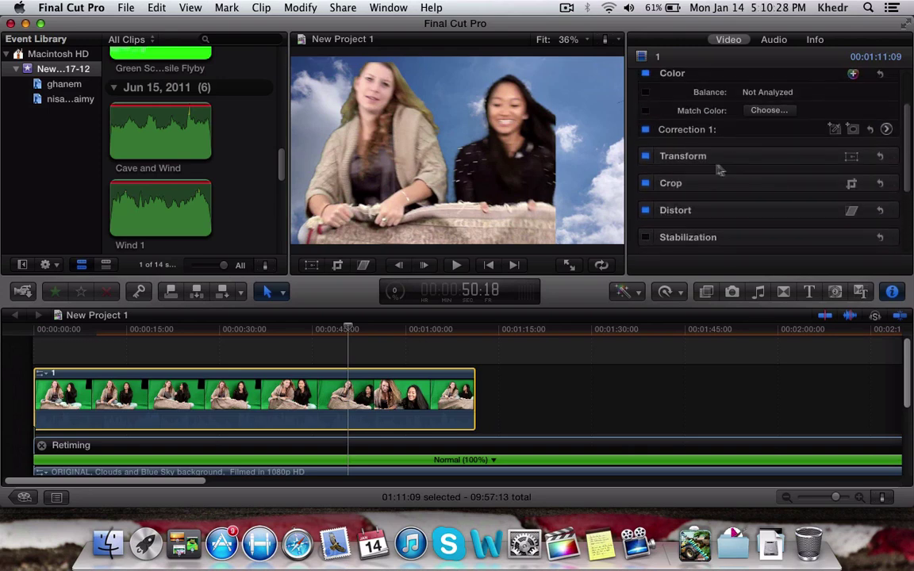
scroll(694, 153, up, 3)
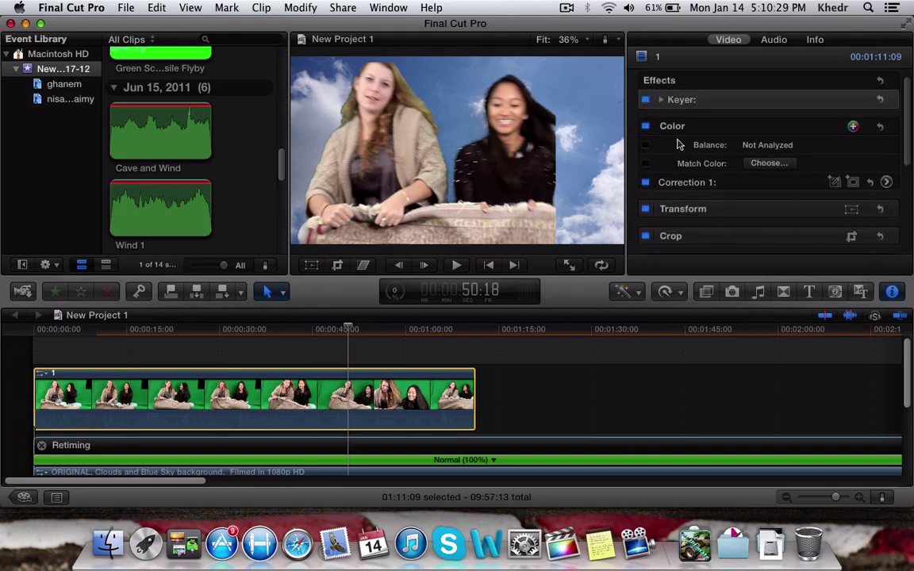
click(661, 100)
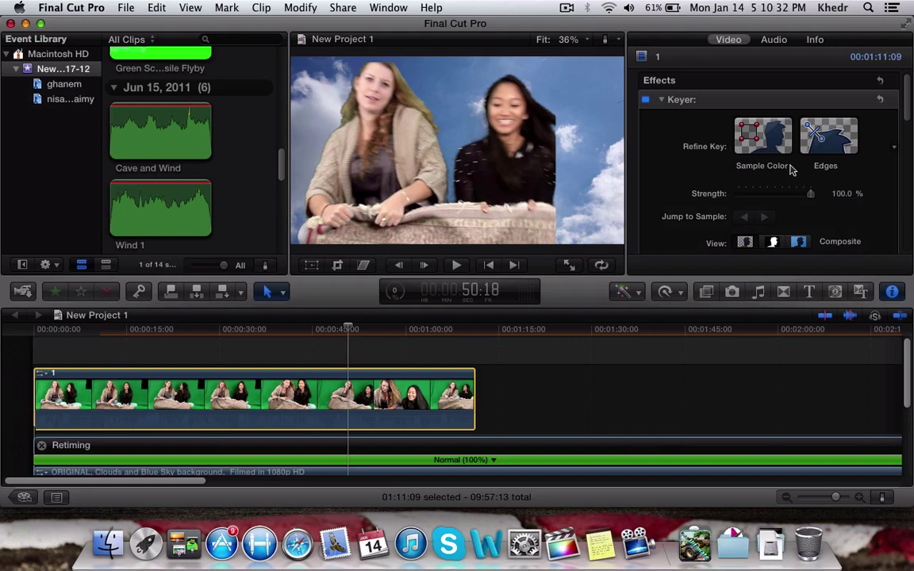
View clip 1's audio settings, keeping Pan Mode at None and Channels at Stereo.
click(773, 40)
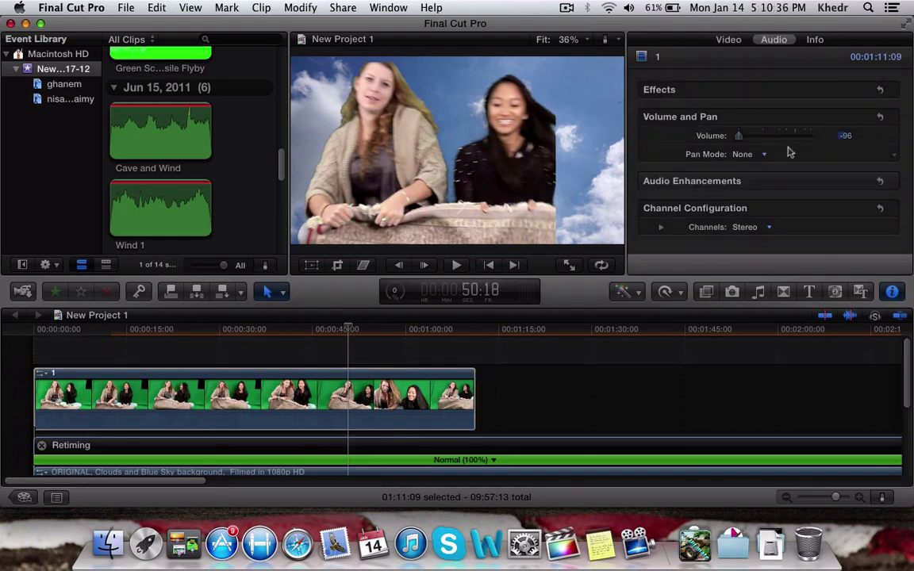
click(764, 153)
click(761, 155)
click(769, 228)
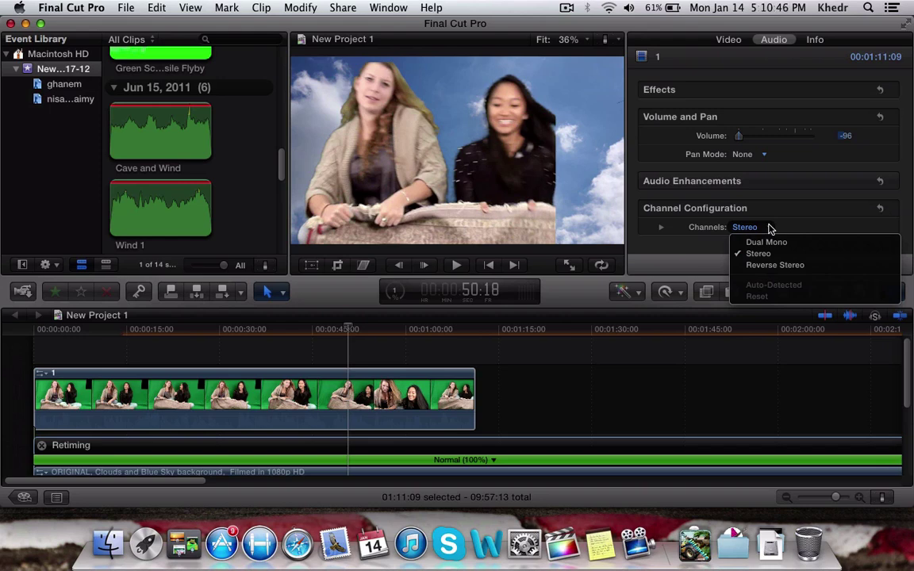
click(769, 228)
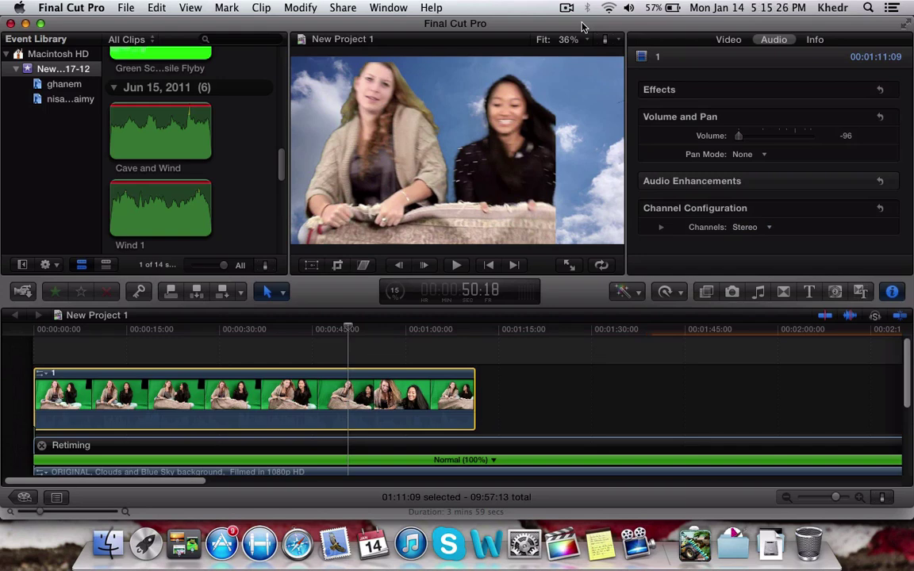
click(502, 378)
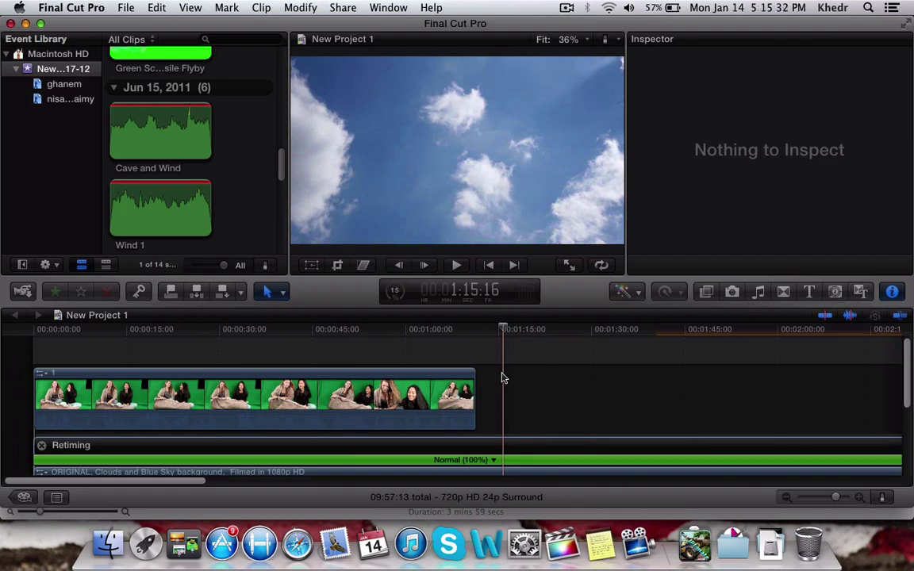
click(308, 397)
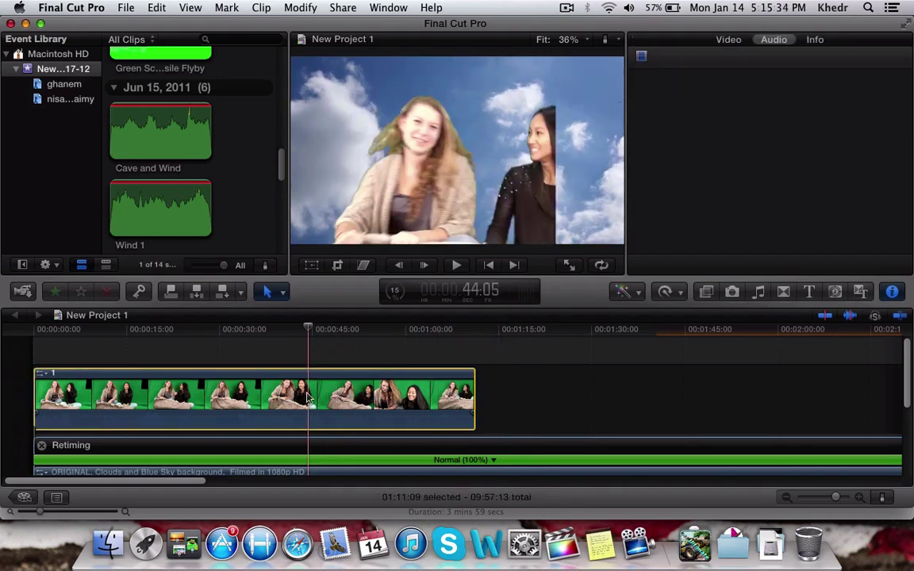
Split the green-screen clip at the playhead with Cmd+B.
right_click(291, 395)
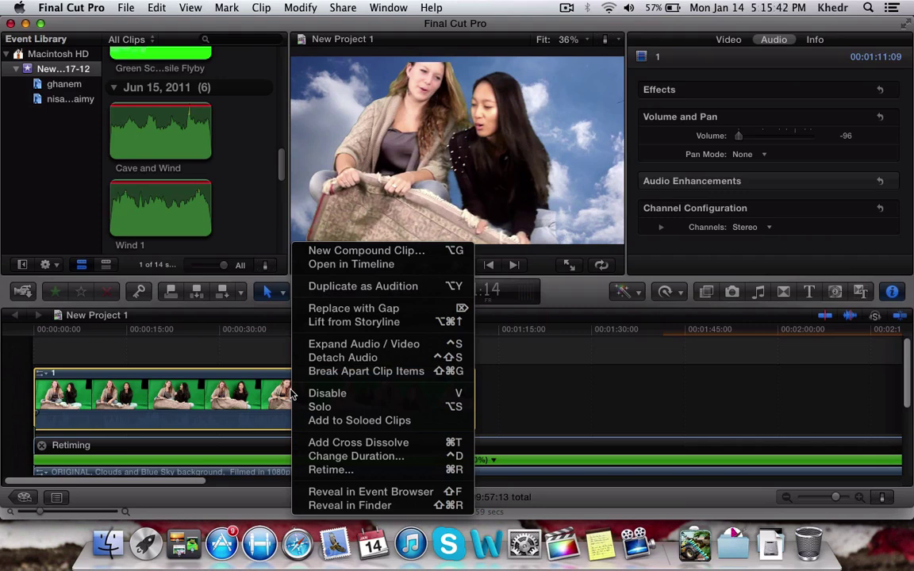
click(272, 396)
key(super+b)
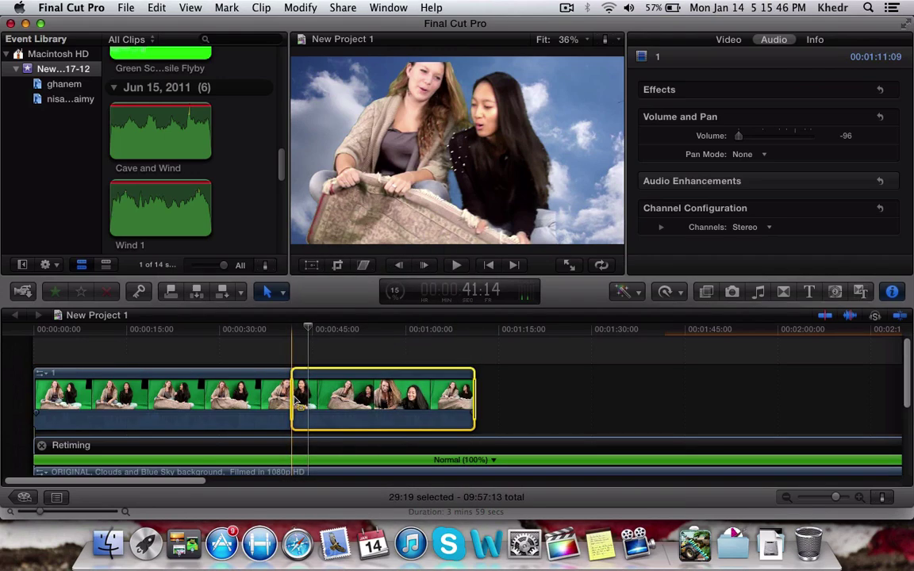
Trim the right-hand piece to a roughly 10-second section, delete it, and play back.
drag(294, 396, 155, 396)
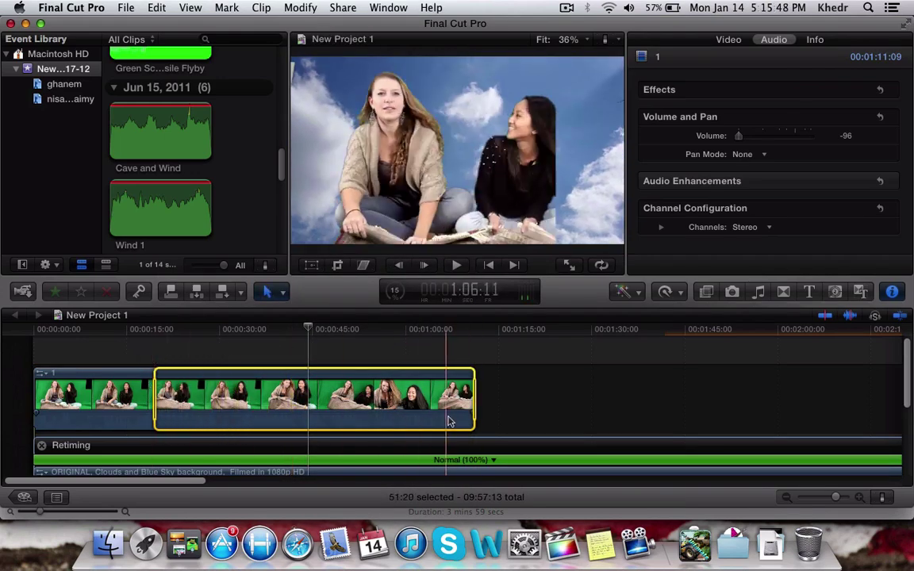
drag(478, 404, 221, 394)
key(Delete)
key(space)
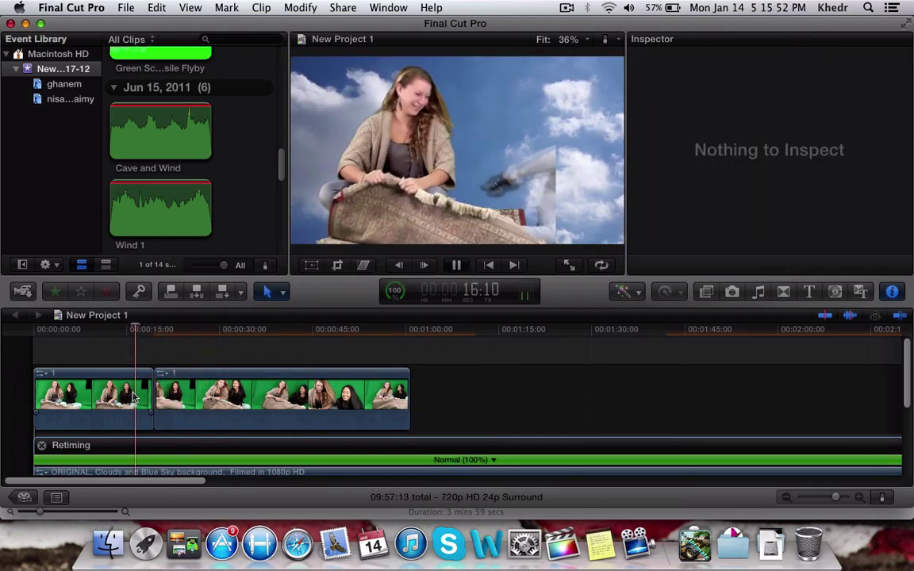